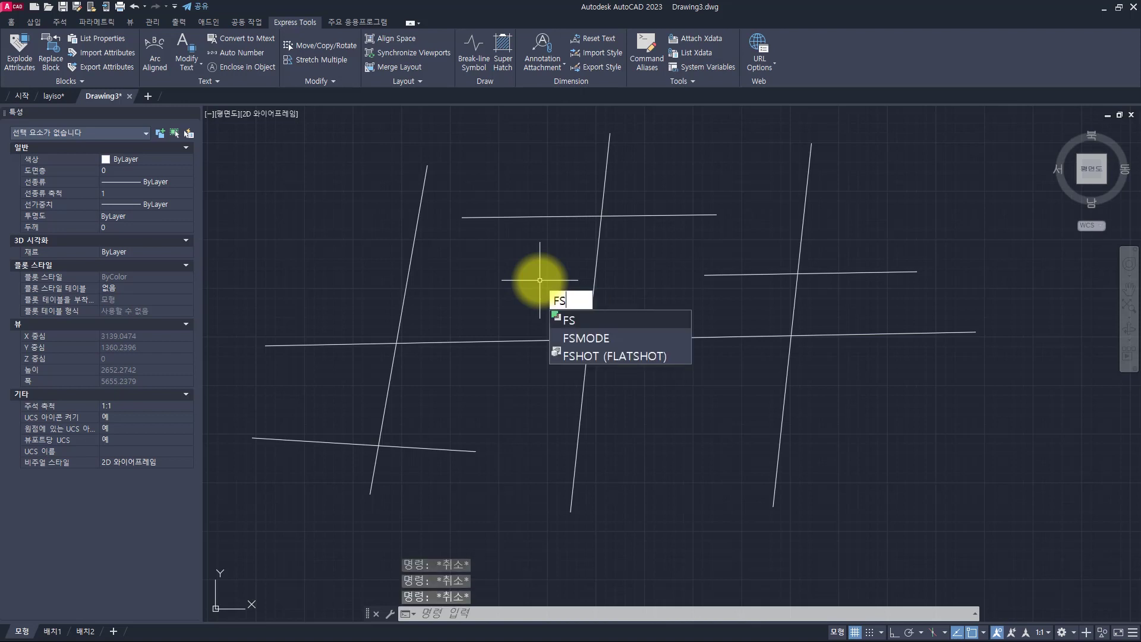
Run Fast Select (FS) on the long horizontal line to select it with every line touching it, and clear the selection.
key("Escape")
key("Return")
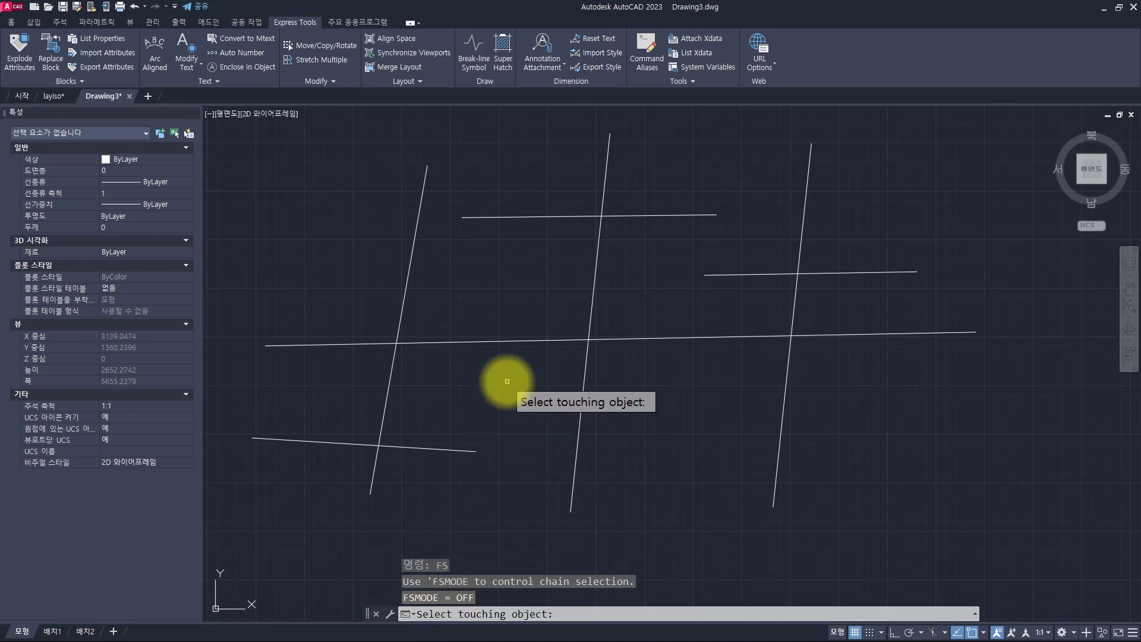
left_click(522, 341)
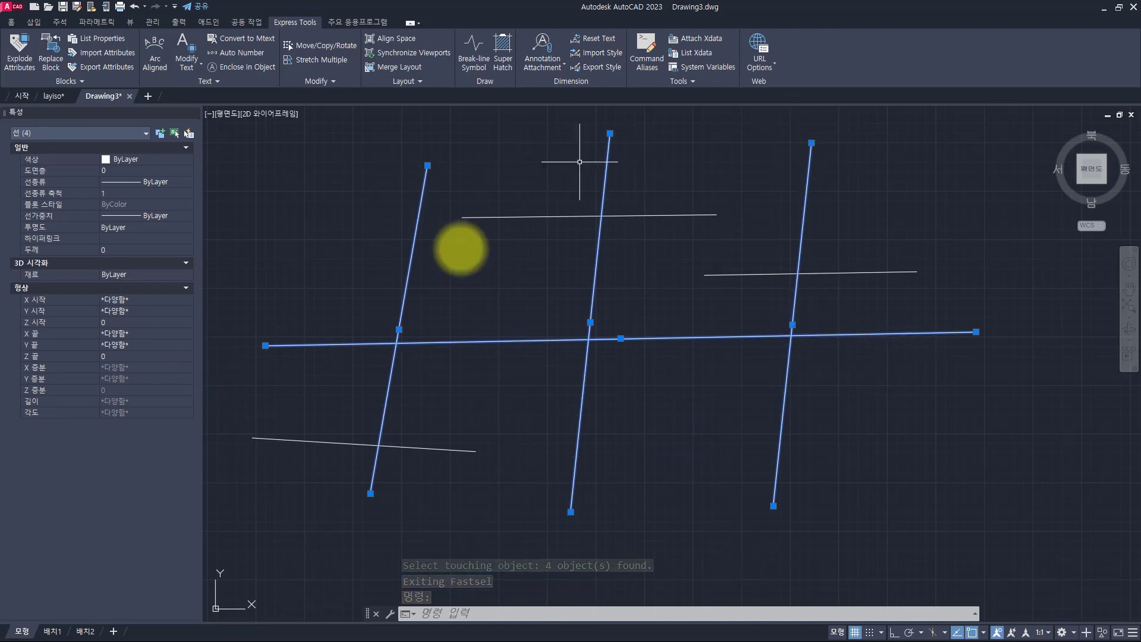
key("Escape")
key("Escape")
key("Escape")
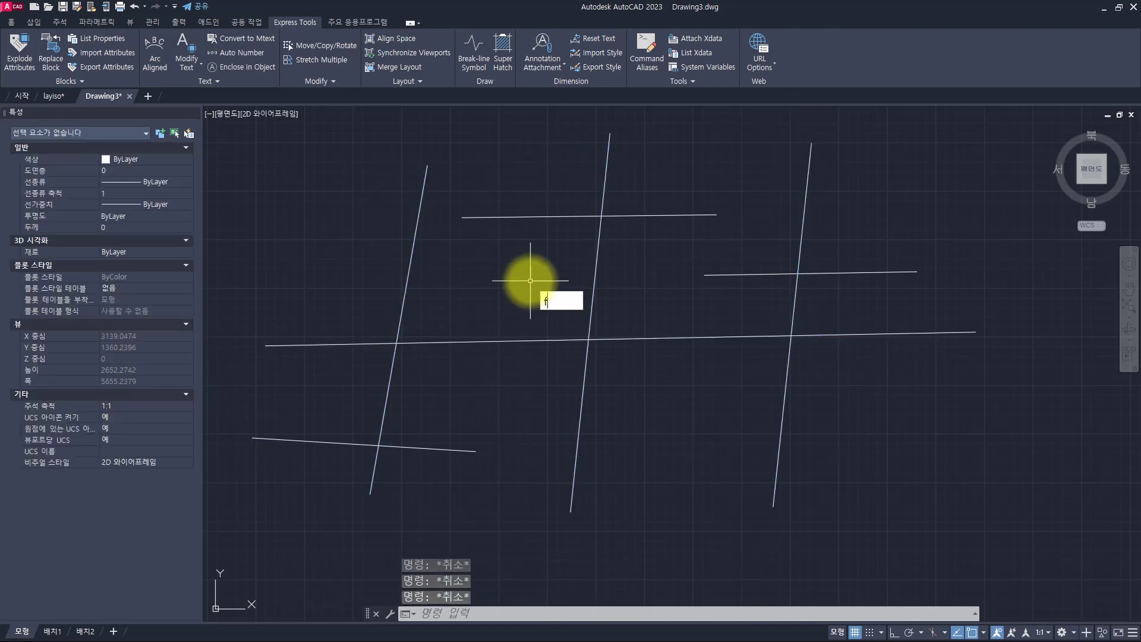
Fast-select the objects touching the upper short horizontal line, and clear the selection.
key("Return")
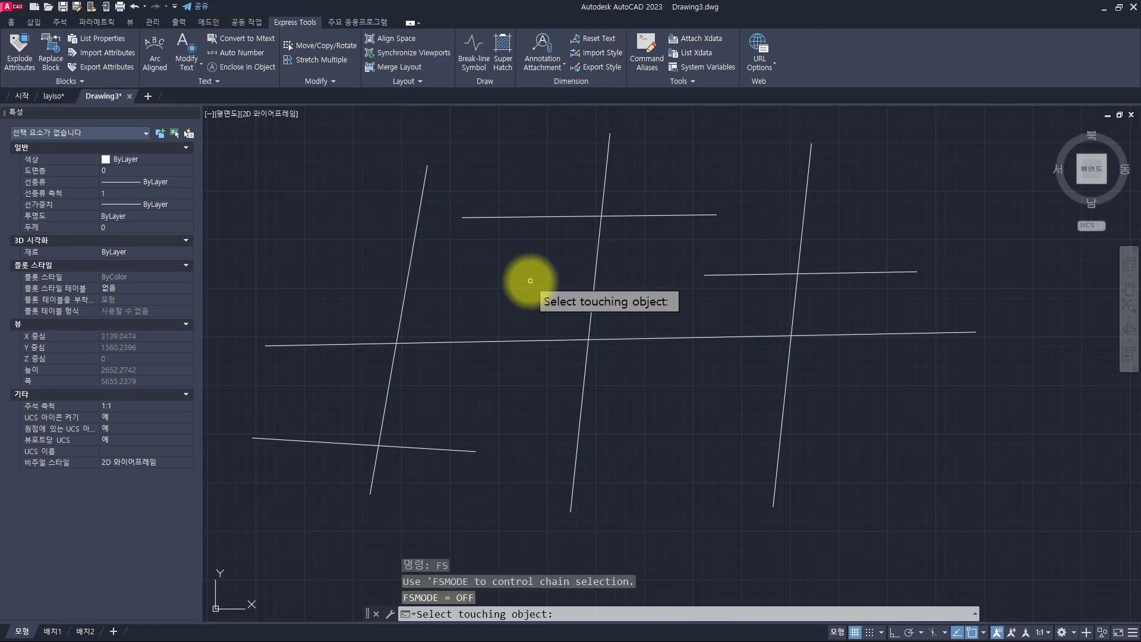
left_click(523, 216)
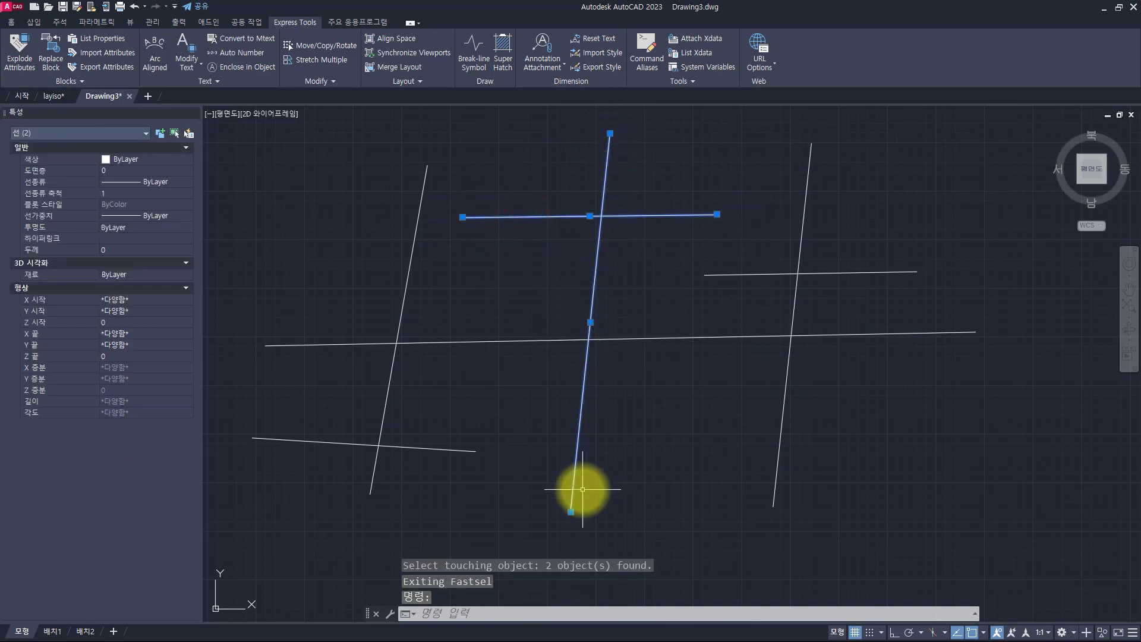
key("Escape")
key("Escape")
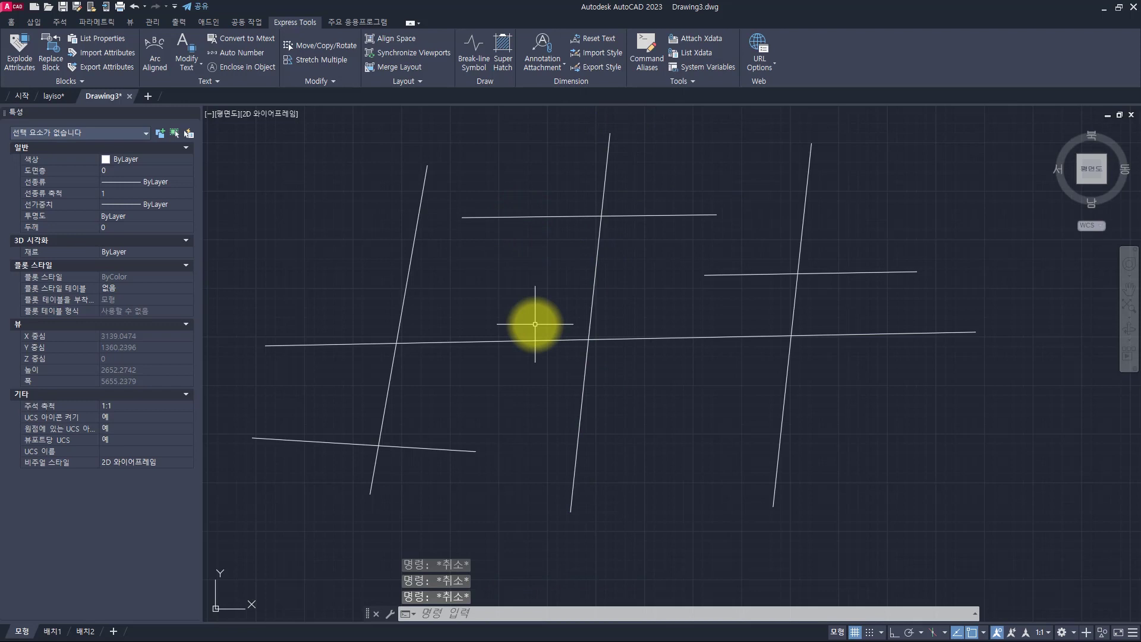
Turn on chain selection for Fast Select by setting FSMODE to on.
key("space")
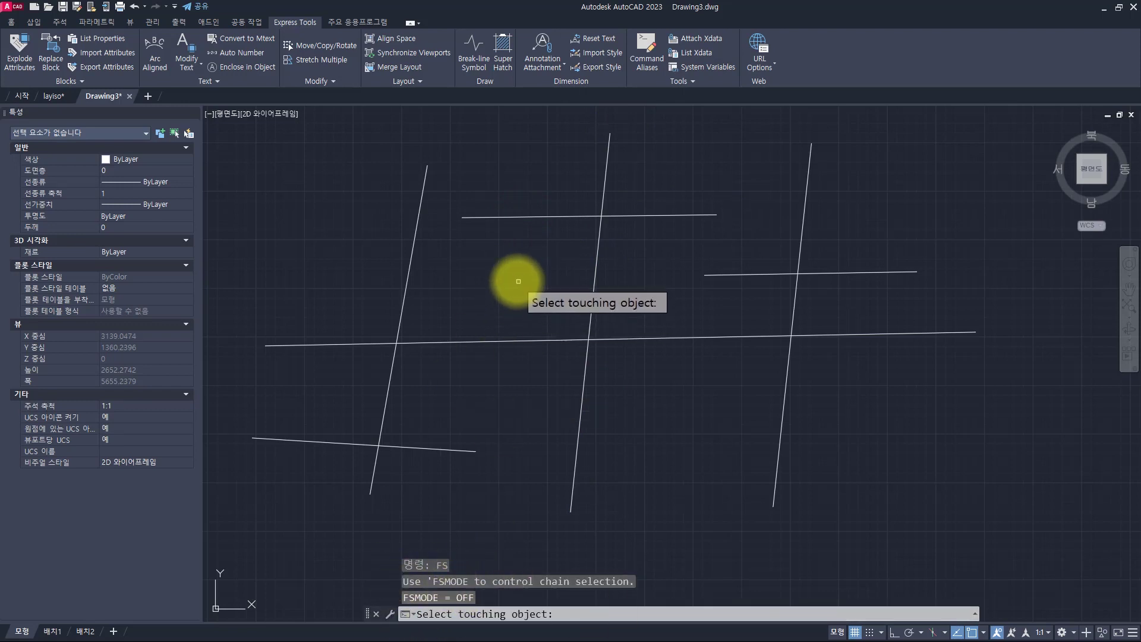
key("Escape")
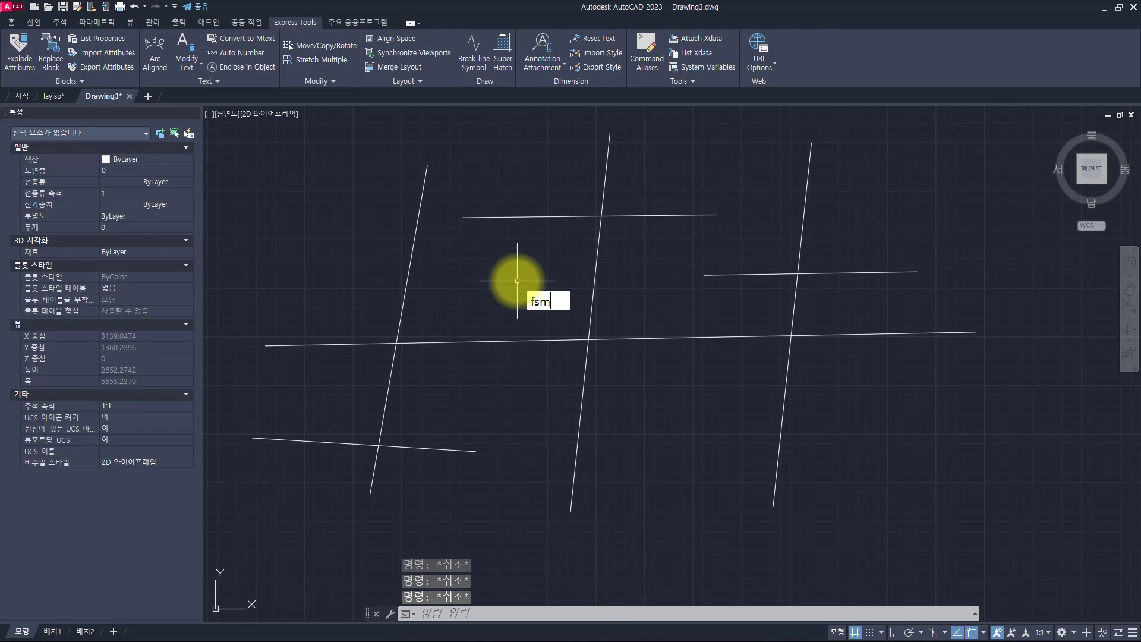
type("FSMODE")
key("Return")
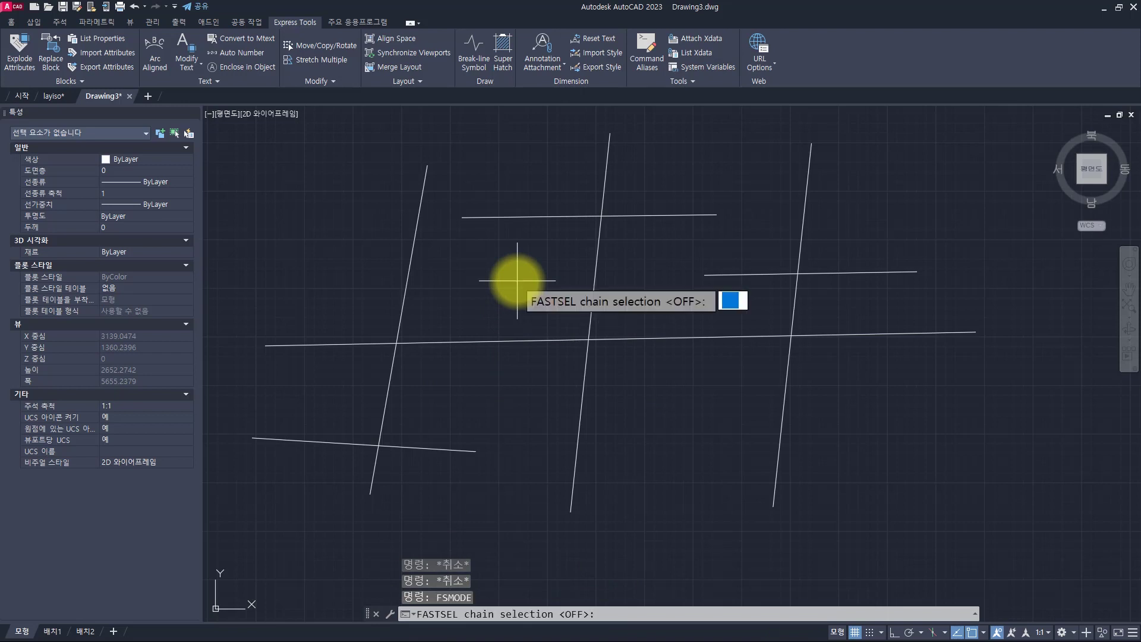
key("Return")
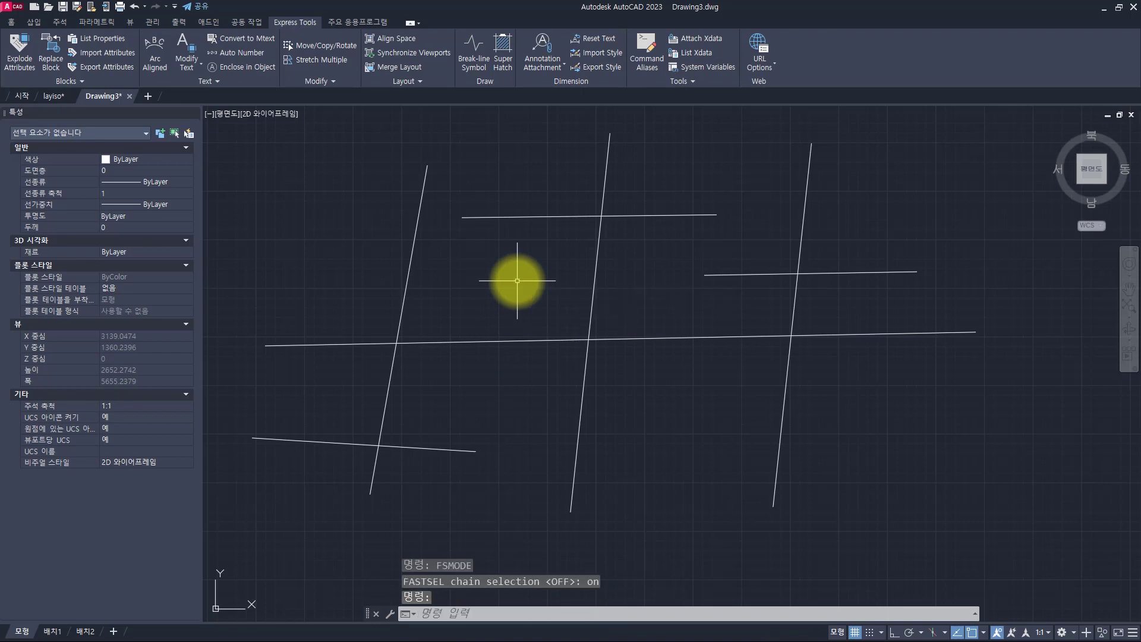
Fast-select the whole chain of connected lines starting from the upper short horizontal line, and clear the selection.
type("FS")
key("Return")
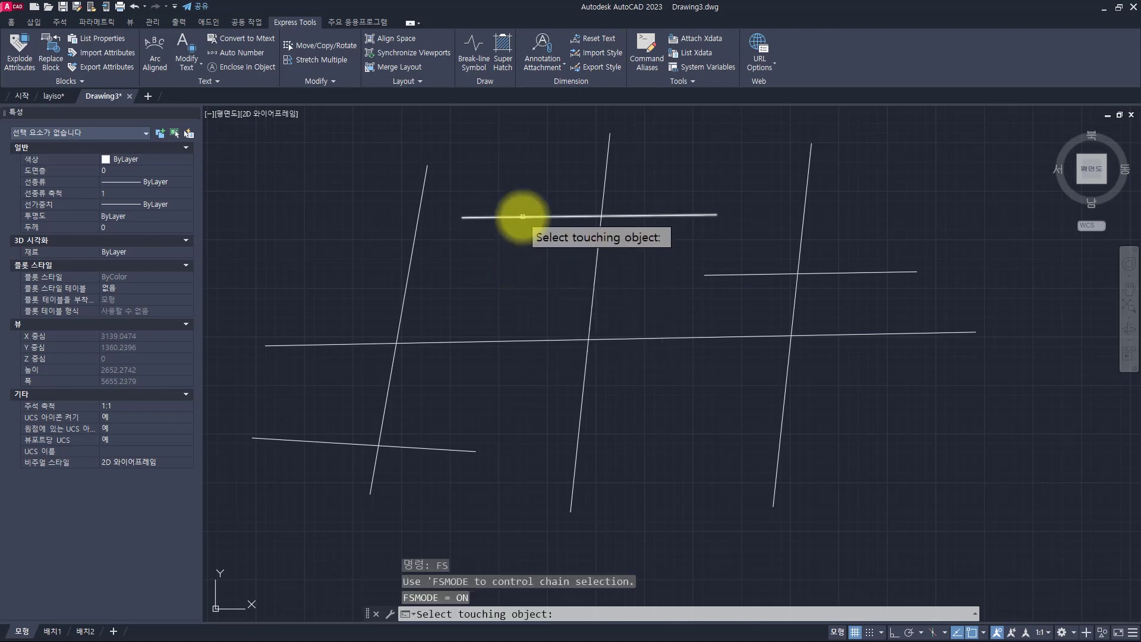
left_click(522, 216)
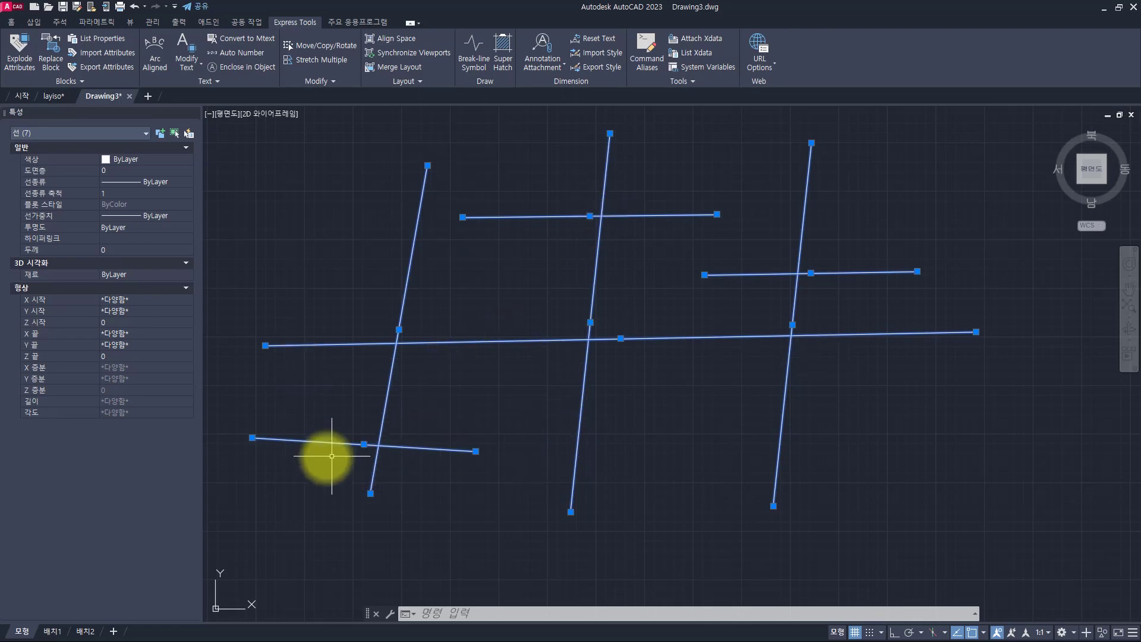
key("Escape")
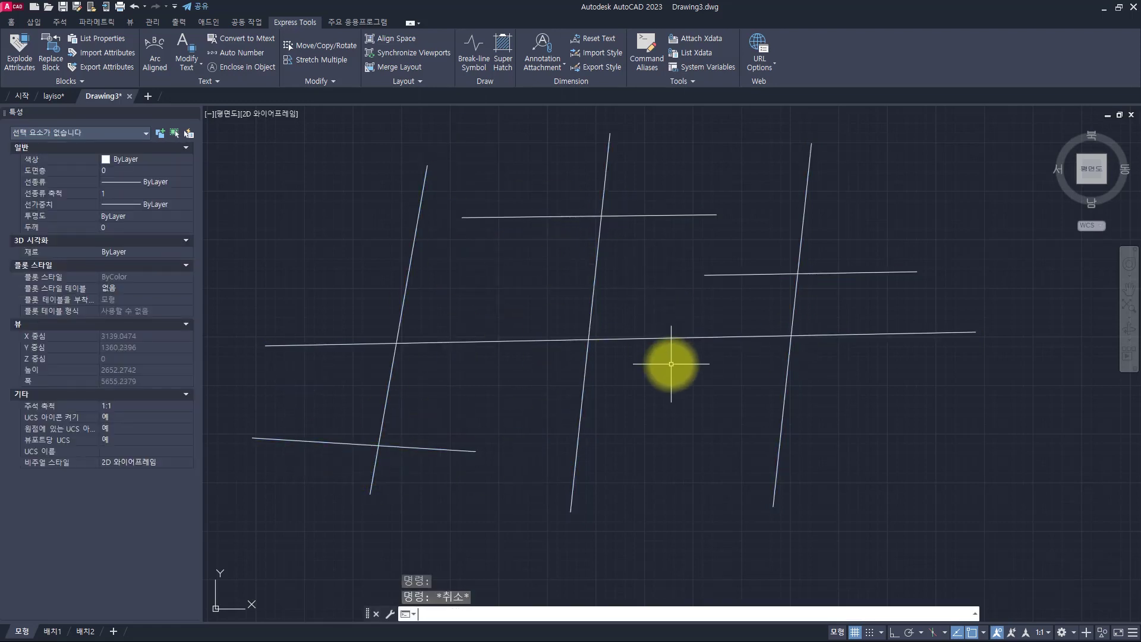
Check the FSMODE setting reported in the command history, and close the history.
key("F2")
left_click_drag(512, 545, 413, 544)
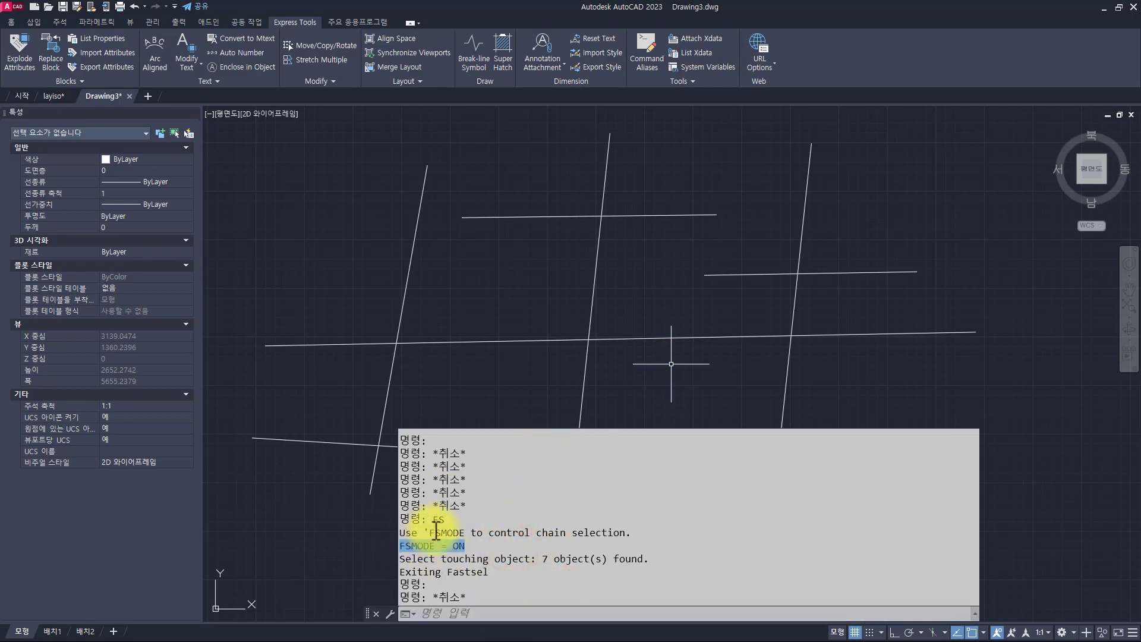
key("F2")
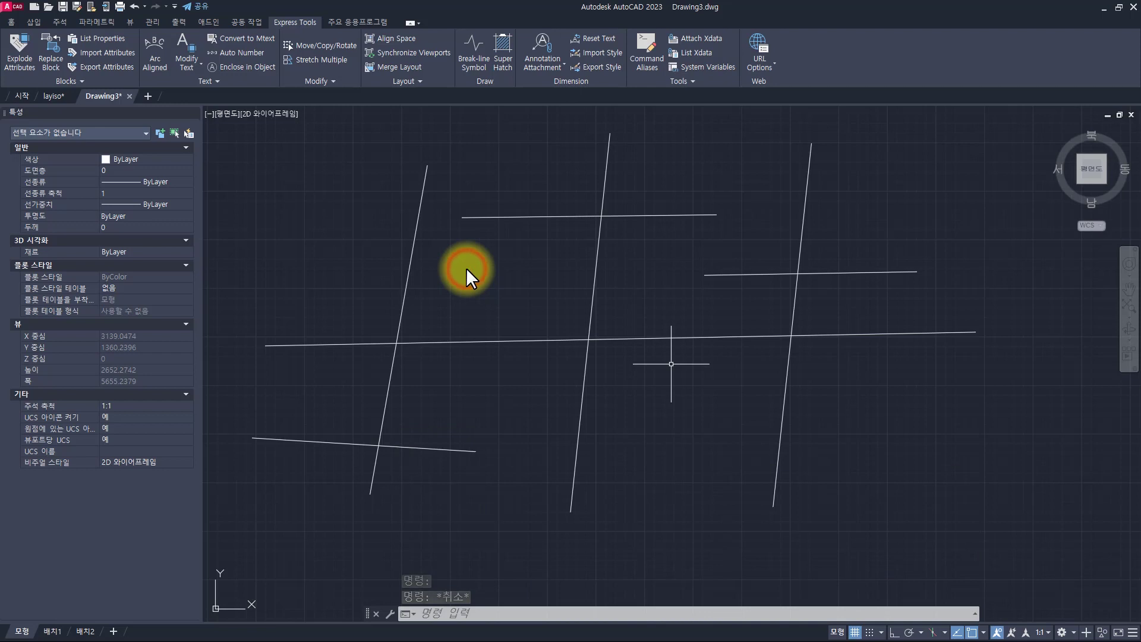
Turn off chain selection for Fast Select by setting FSMODE to off.
type("FSmode")
key("Return")
type("o")
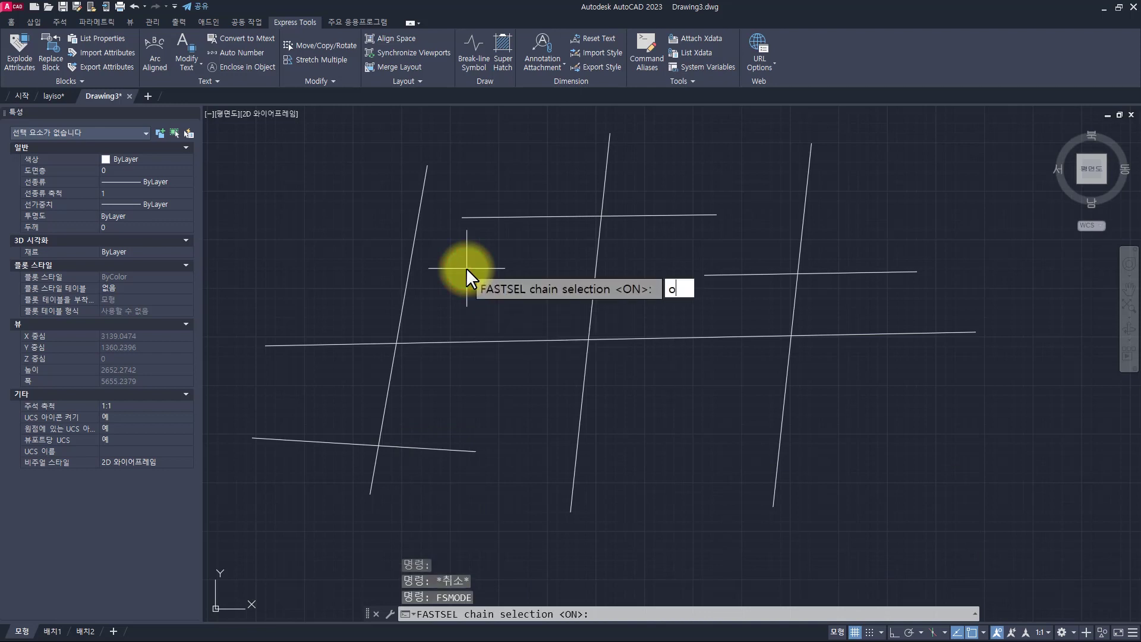
type("ff")
key("Return")
key("Escape")
key("Escape")
key("Escape")
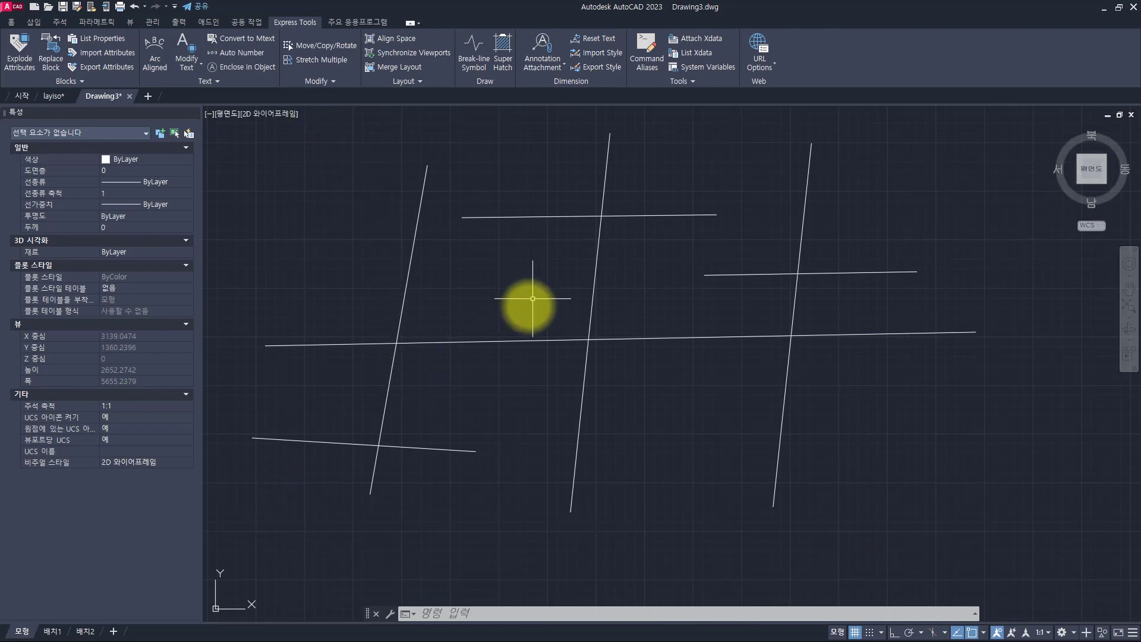
With chain selection off, fast-select the lines touching the long horizontal line again, and clear the selection.
key("Return")
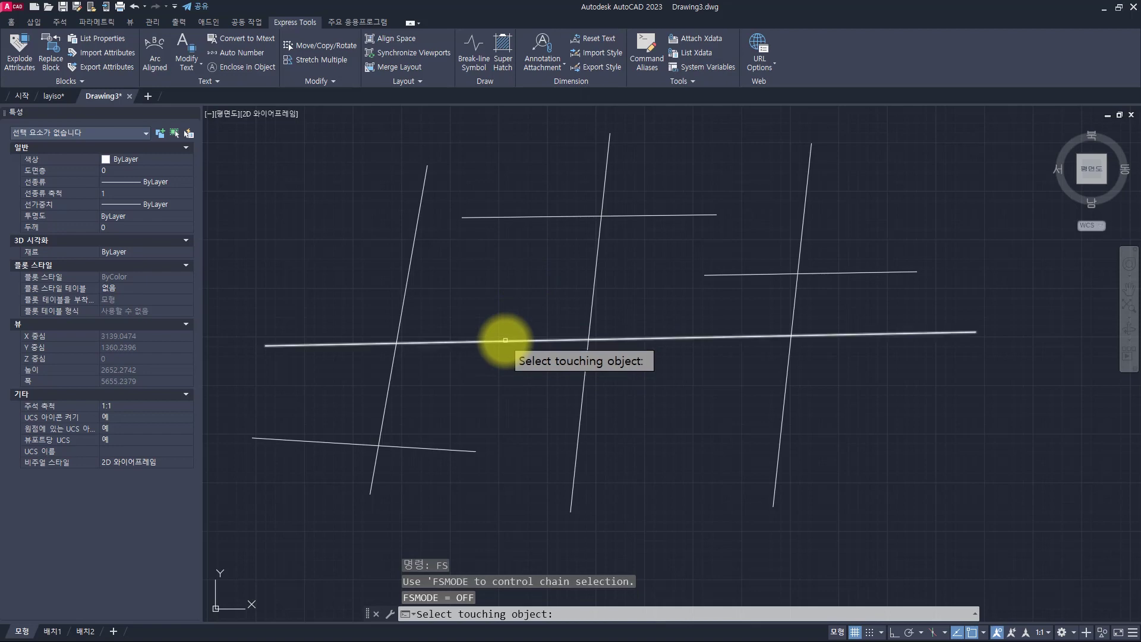
left_click(505, 340)
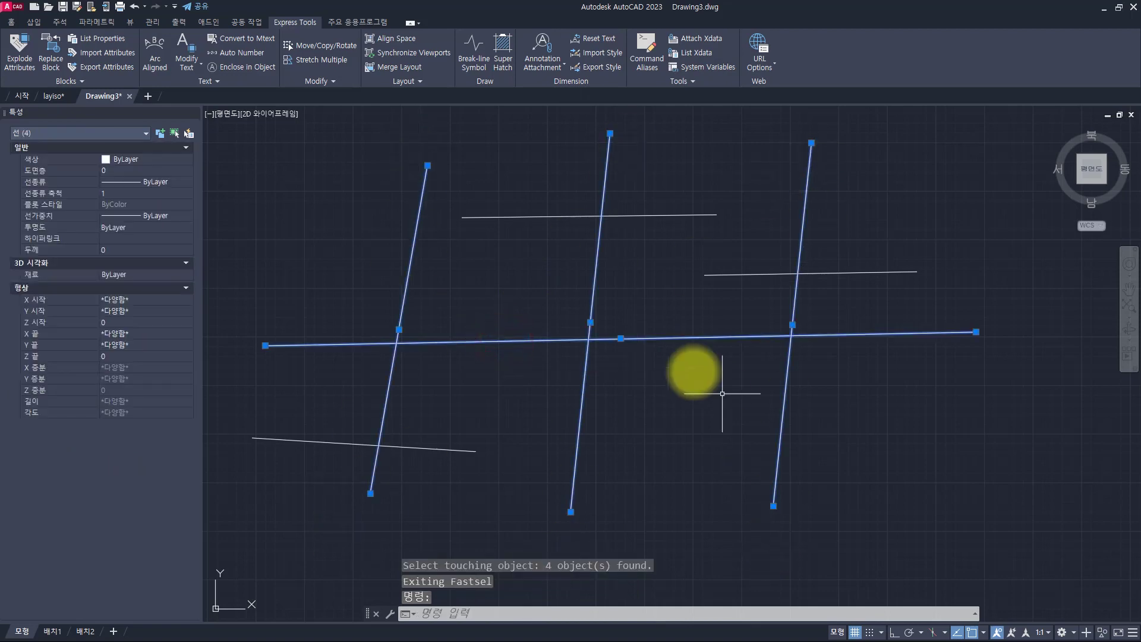
key("Escape")
Fast-select from the long horizontal line with only its crossing with the middle slanted line in view, and clear the selection.
scroll(631, 338, "up", 5)
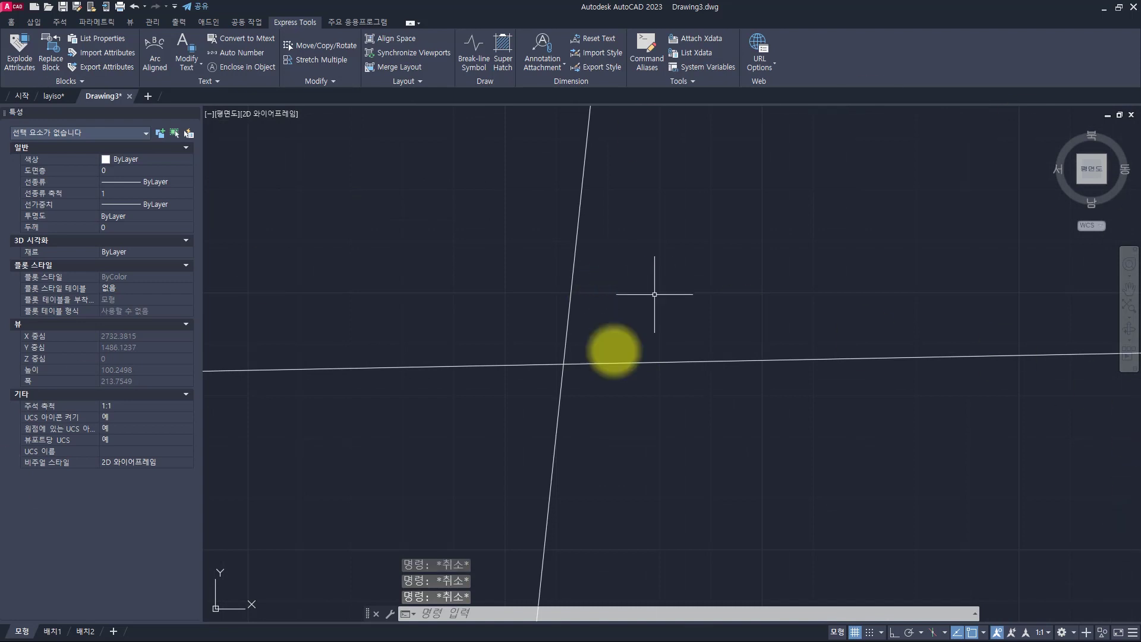
type("fs")
key("Return")
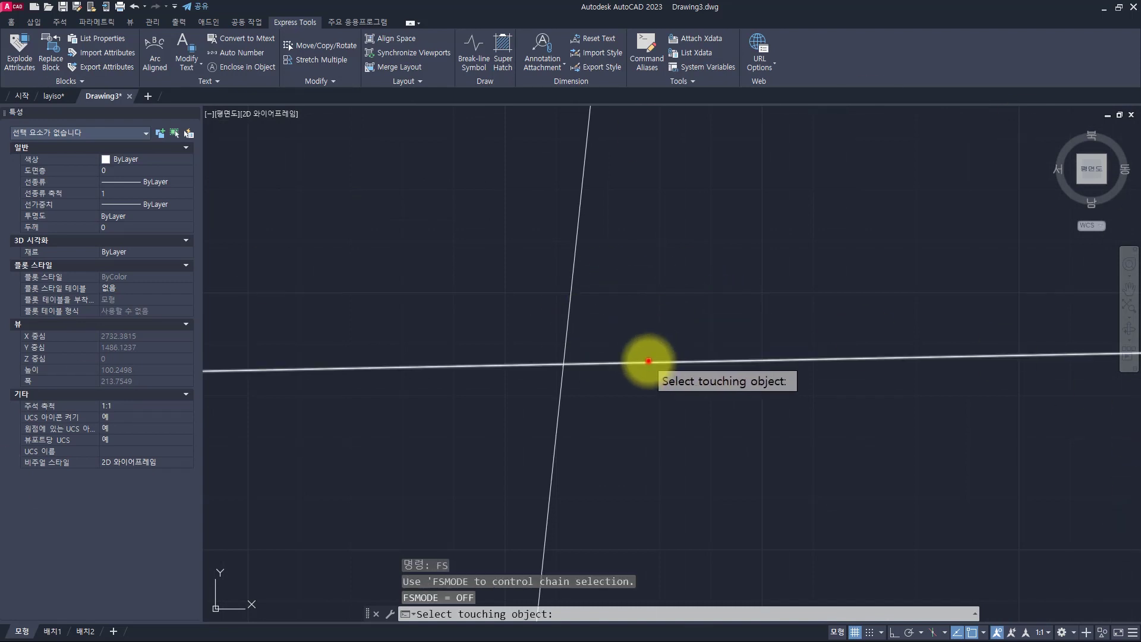
left_click(646, 364)
scroll(683, 351, "down", 5)
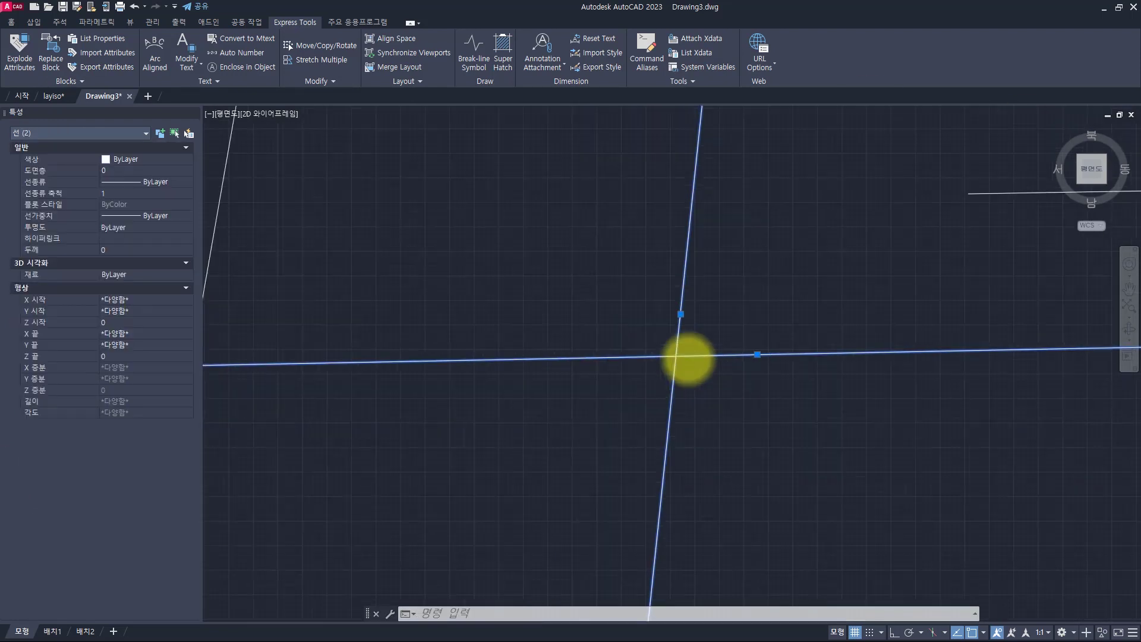
key("Escape")
Fast-select from the long horizontal line while the leftmost slanted line is out of view, and clear the selection.
scroll(735, 401, "up", 2)
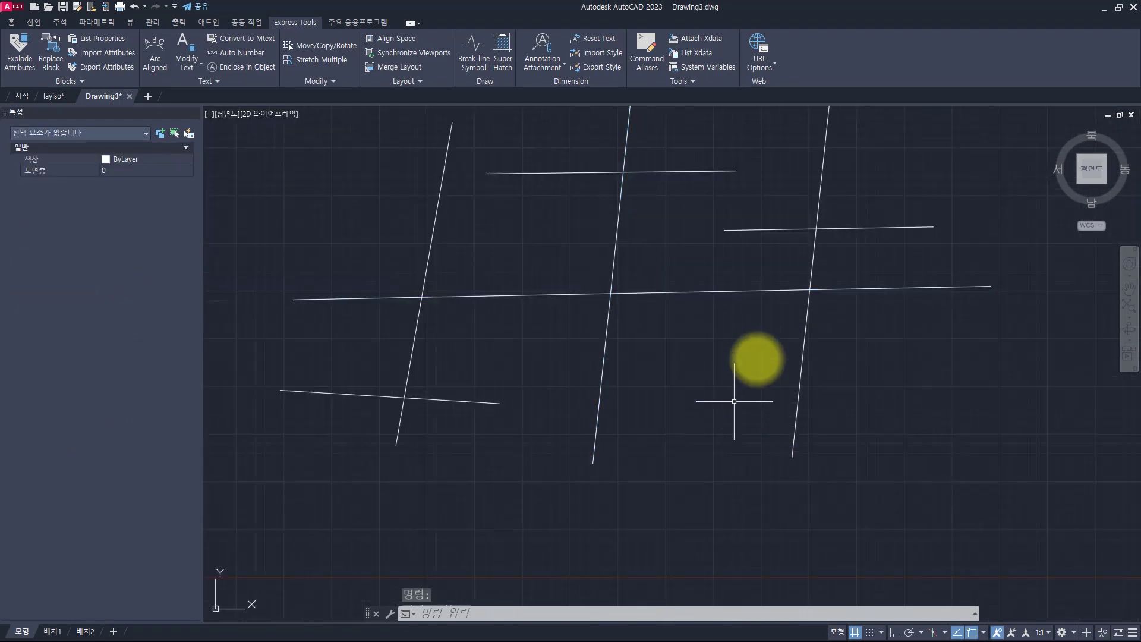
middle_click_drag(767, 305, 440, 368)
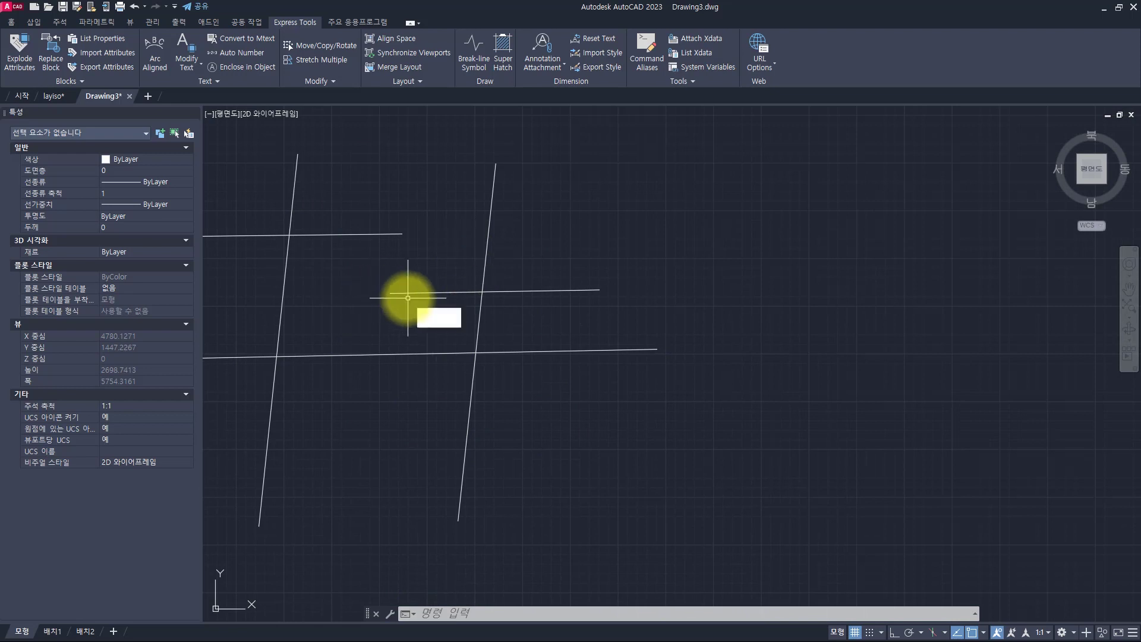
key("Return")
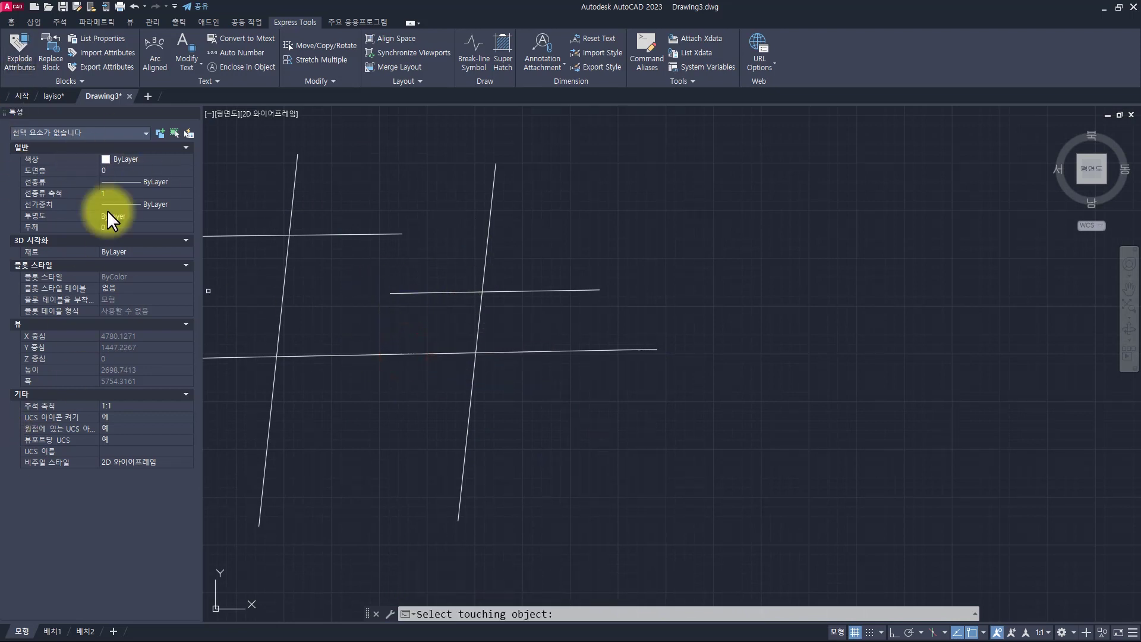
left_click(594, 350)
middle_click_drag(395, 377, 772, 402)
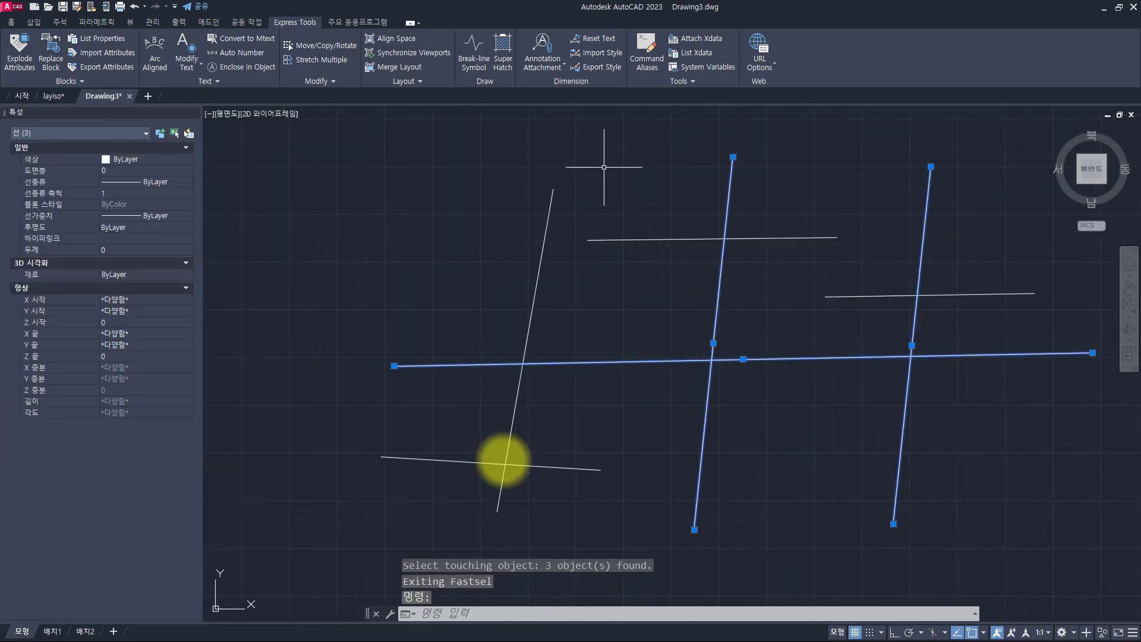
mouse_move(790, 366)
middle_mouse_down()
mouse_move(615, 373)
mouse_move(704, 349)
middle_mouse_up()
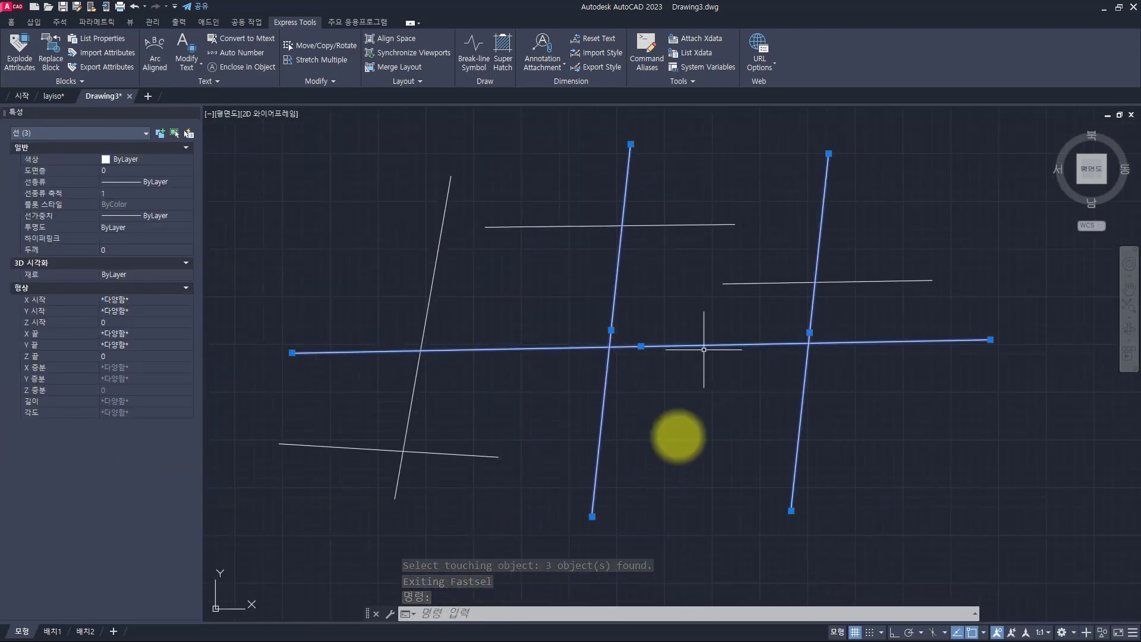
key("Escape")
key("Escape")
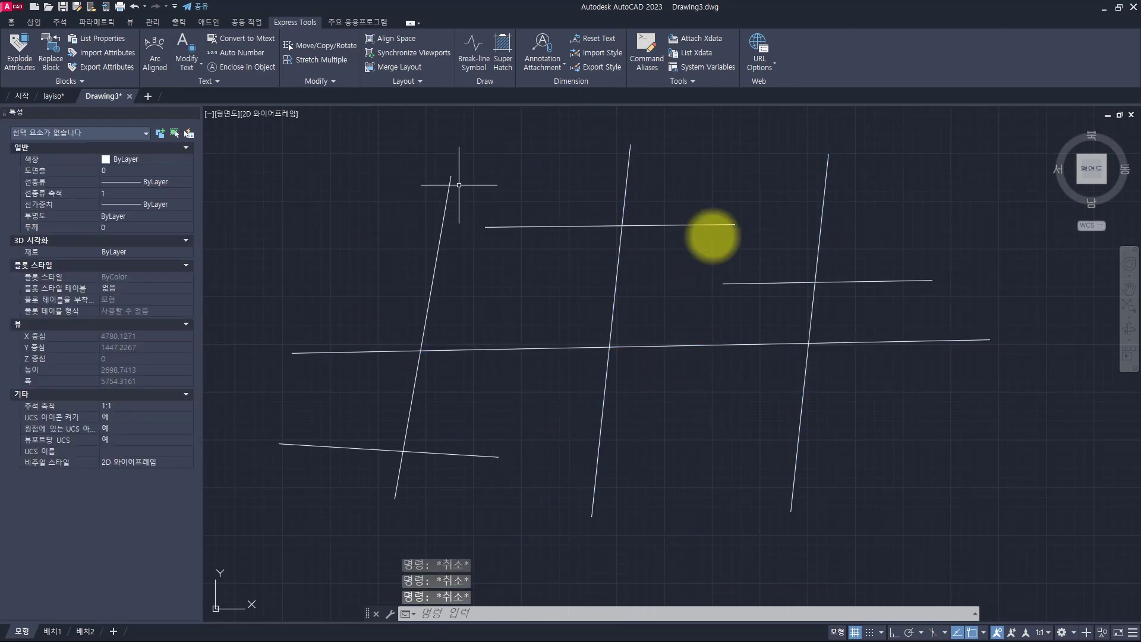
Switch to the layiso drawing, examine the contour map's elevations from the side, and restore the plan view.
left_click(46, 95)
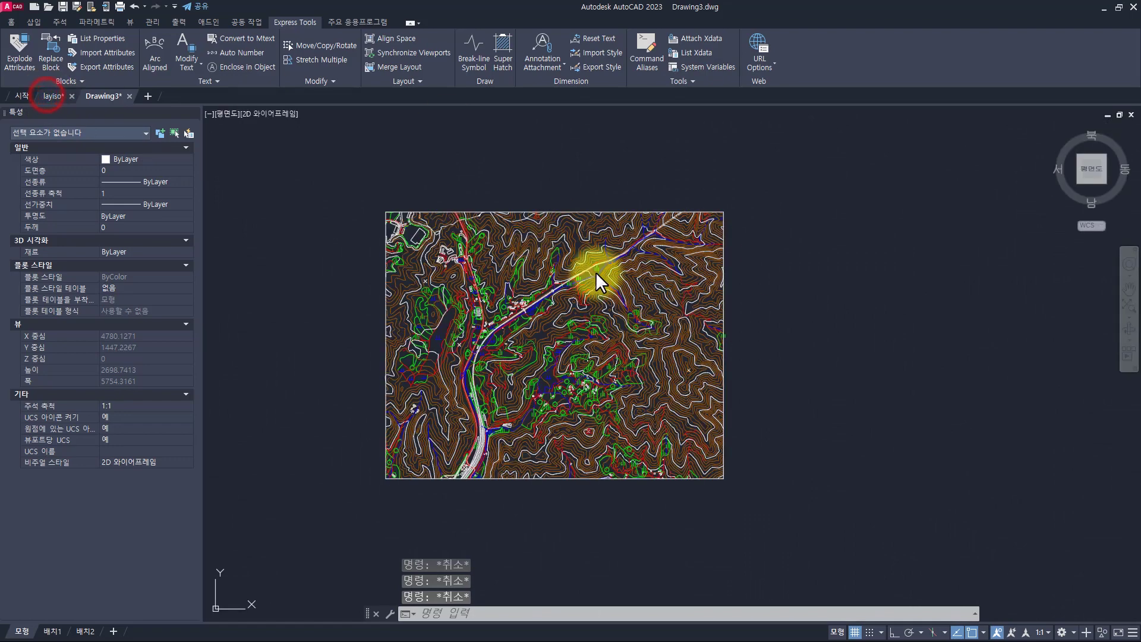
middle_click_drag(533, 383, 569, 223, "shift")
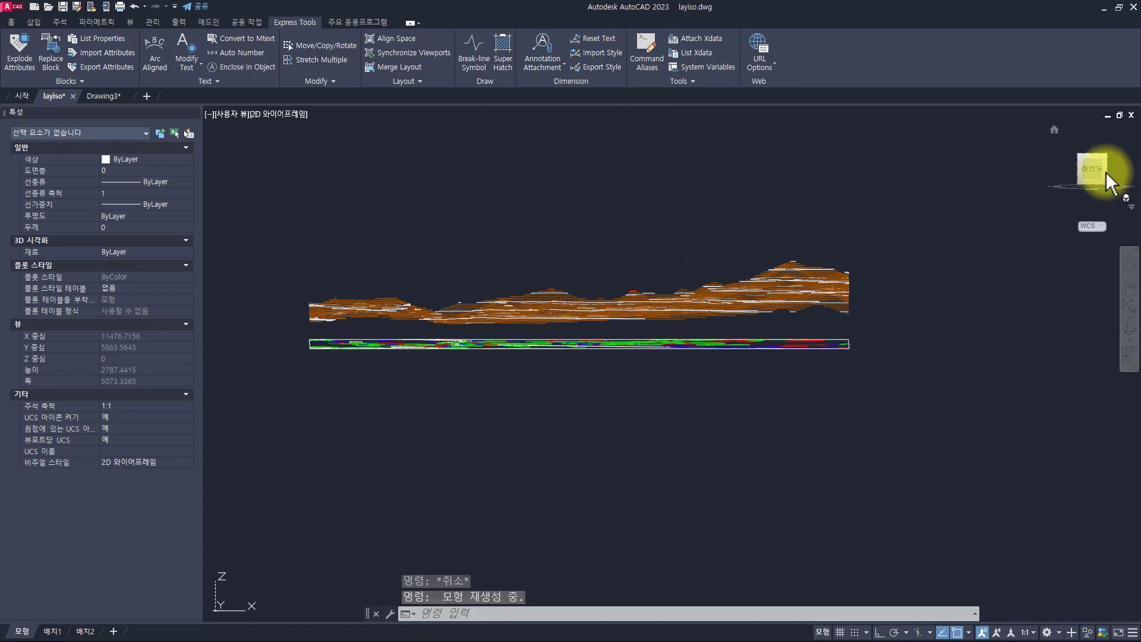
middle_click_drag(733, 212, 735, 254, "shift")
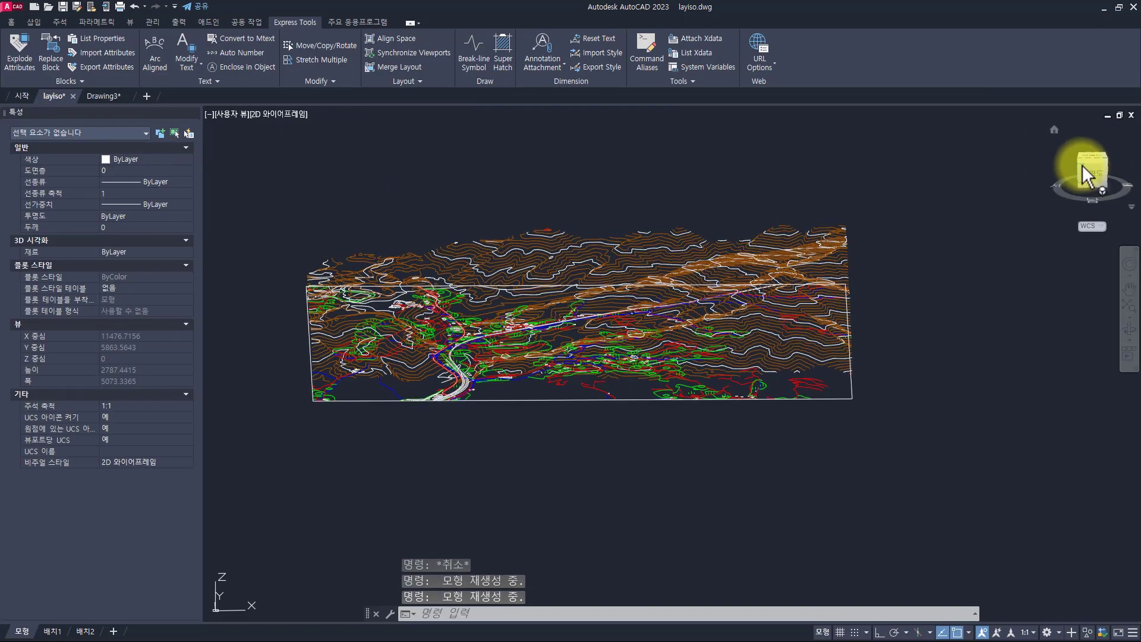
left_click(1095, 156)
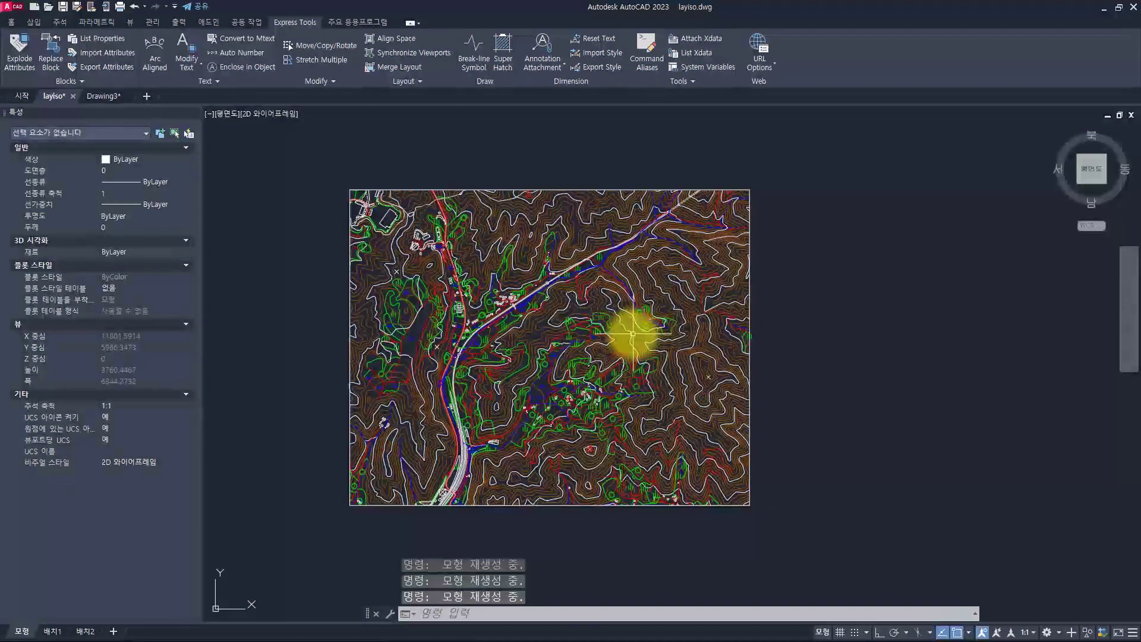
Draw a line about 5600 units long at about 6° across the contour map, extending past both side borders.
key("Return")
left_click(238, 411)
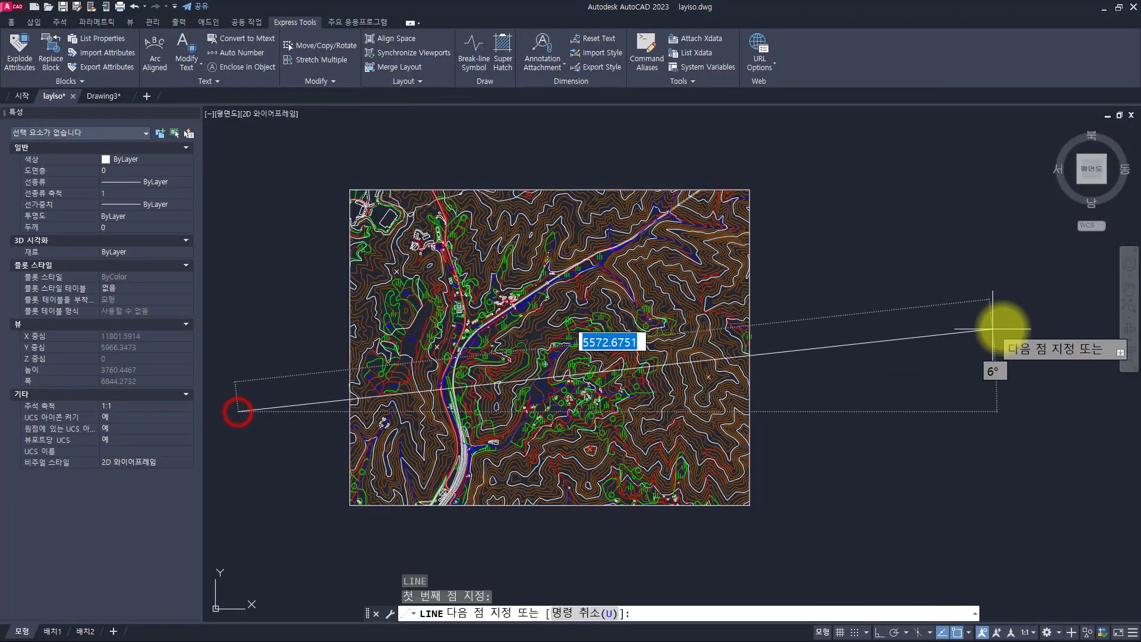
left_click(1002, 327)
key("Escape")
key("Escape")
key("Escape")
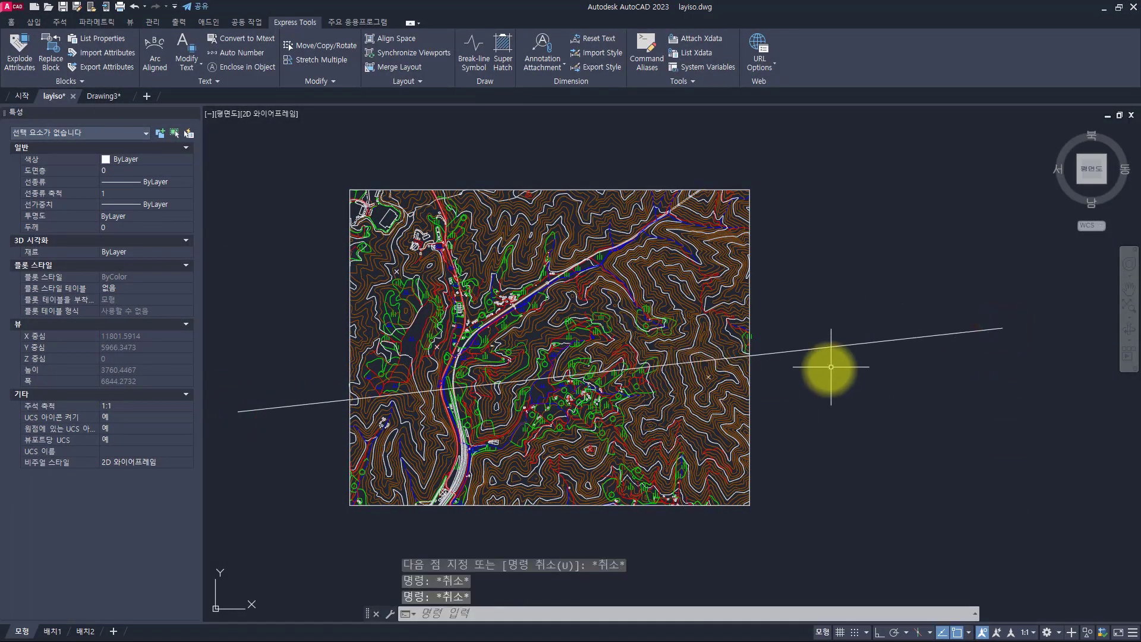
Fast-select the objects touching the long line across the contour map in plan view, and clear the selection.
type("fs")
key("Return")
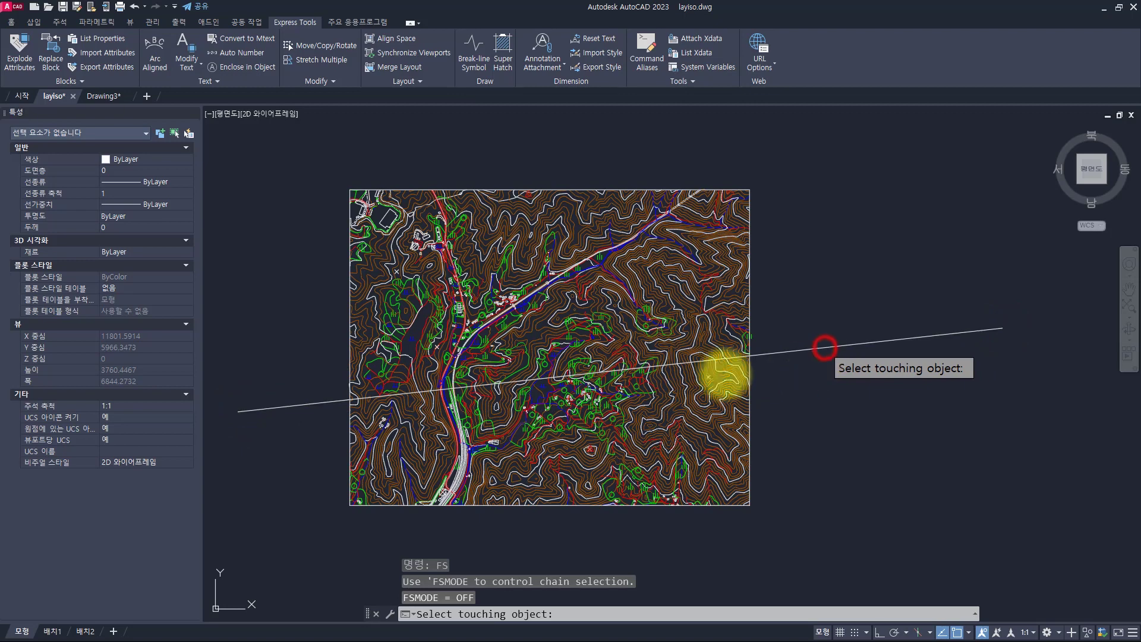
left_click(824, 347)
key("Escape")
Select only the long line, inspect its start and end Z coordinates, and deselect it.
left_click(909, 398)
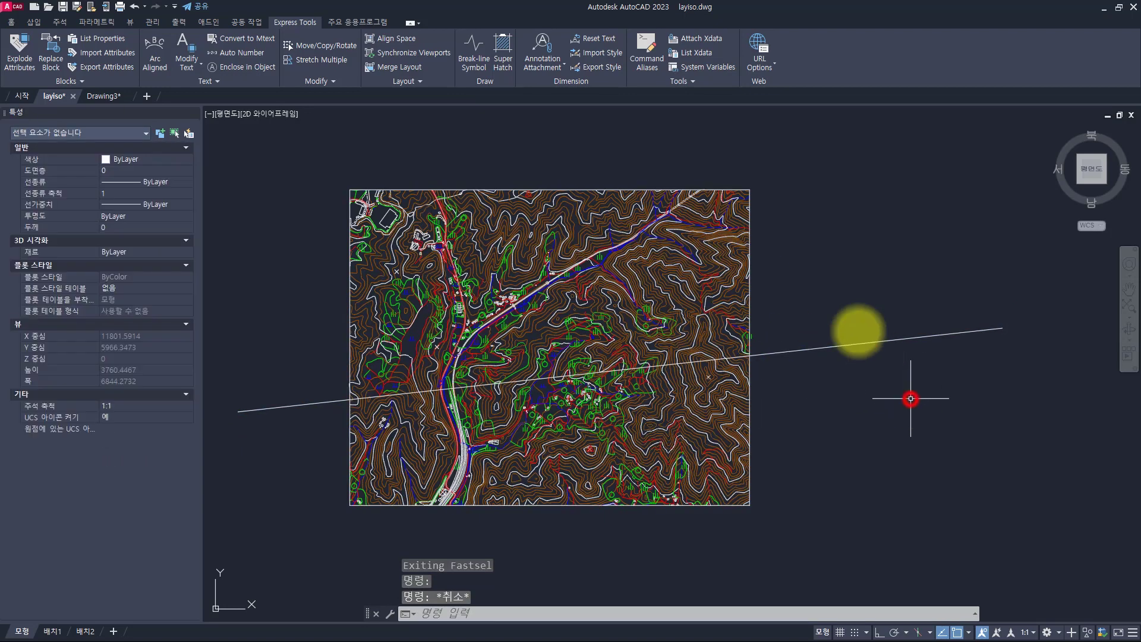
left_click(834, 298)
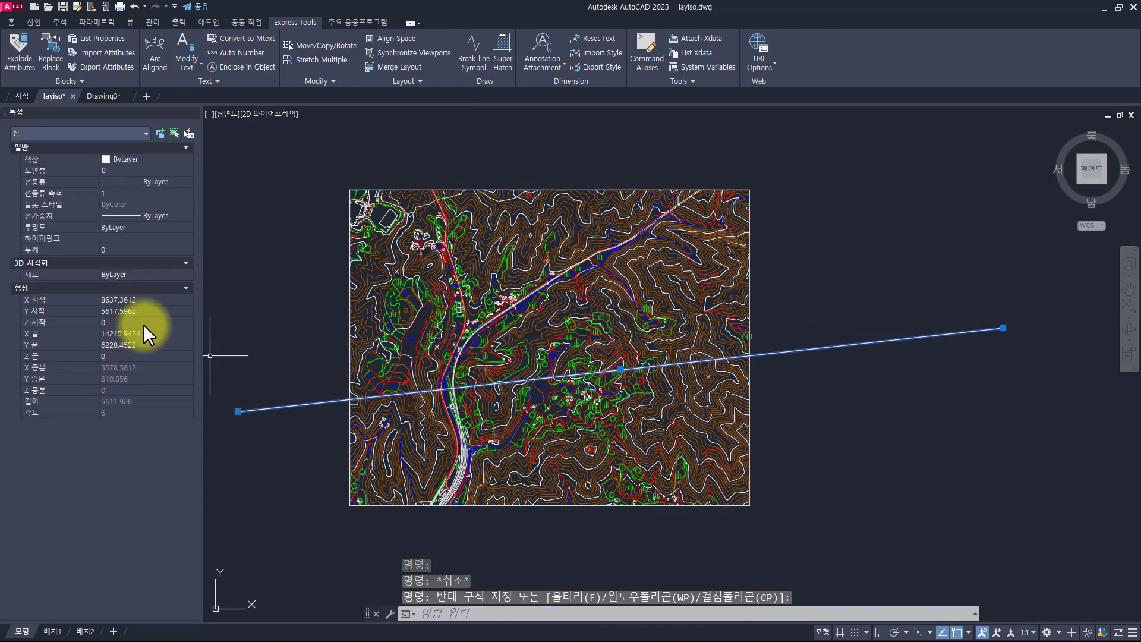
key("Escape")
Fast-select from the long line in plan view again and filter the displayed properties to polylines only.
type("fs")
key("Return")
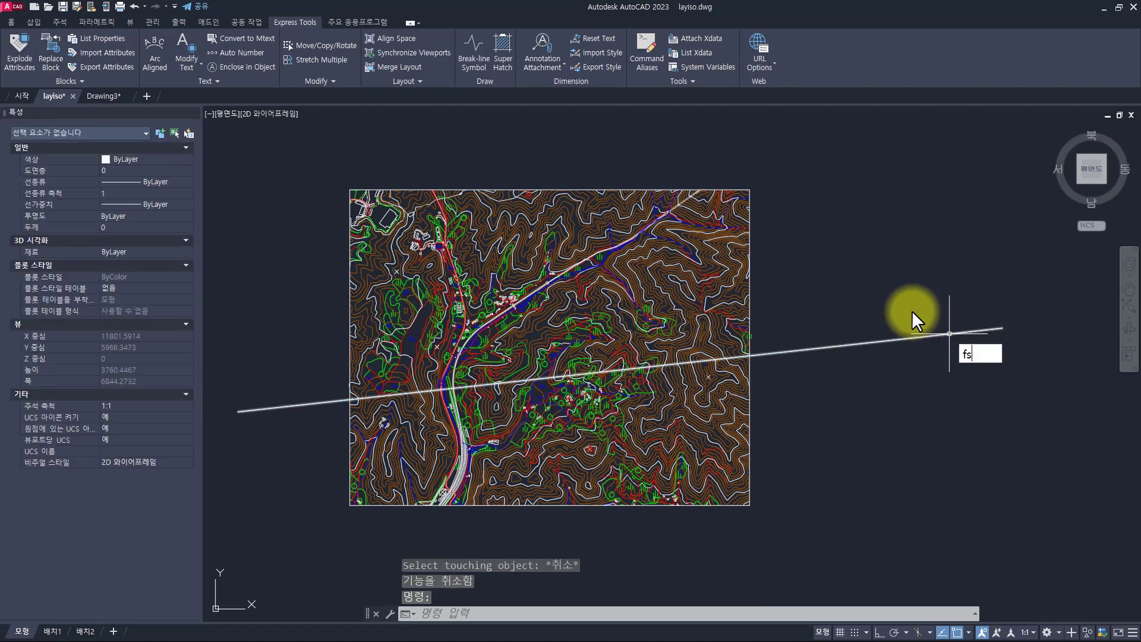
left_click(935, 335)
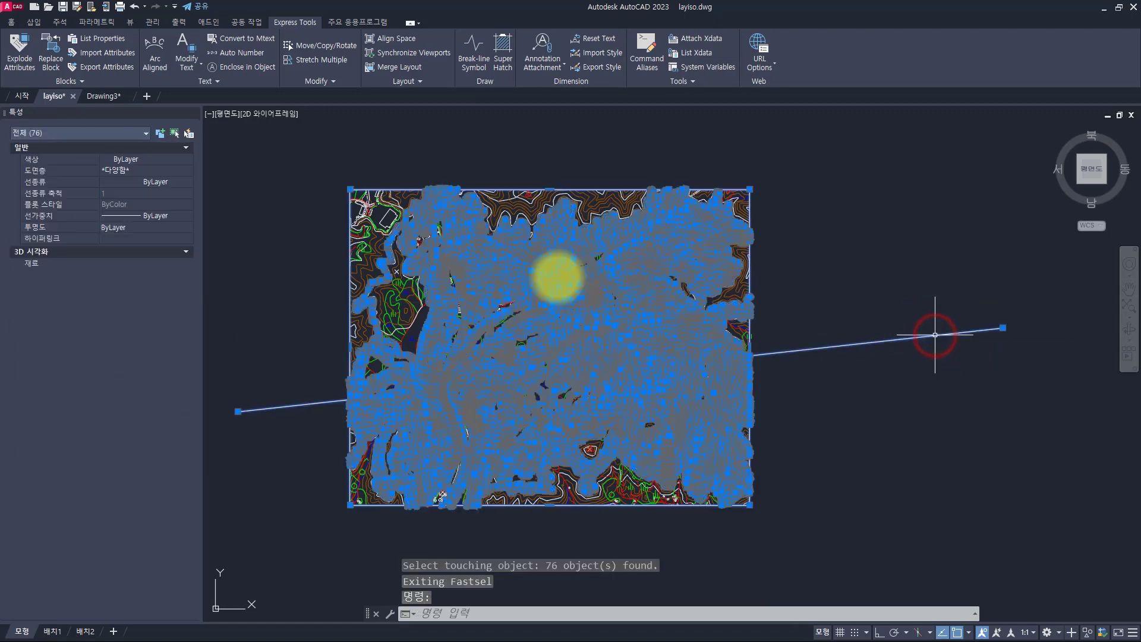
left_click(111, 133)
left_click(67, 169)
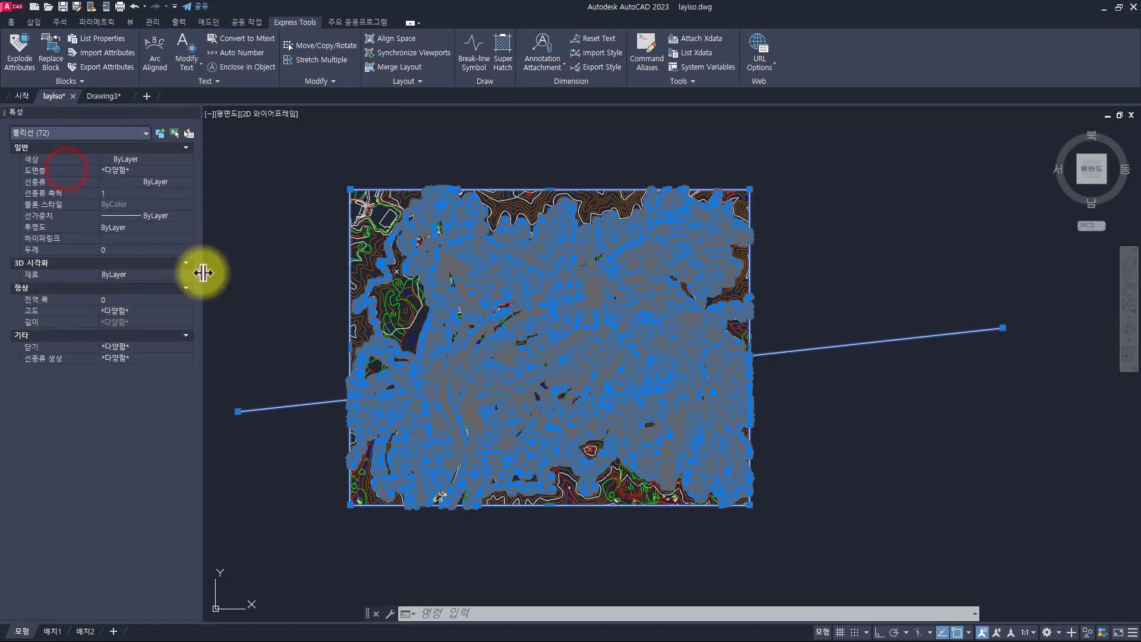
Examine the fast-selected contours up close and from a tilted 3D view, and clear the selection.
scroll(548, 435, "up", 5)
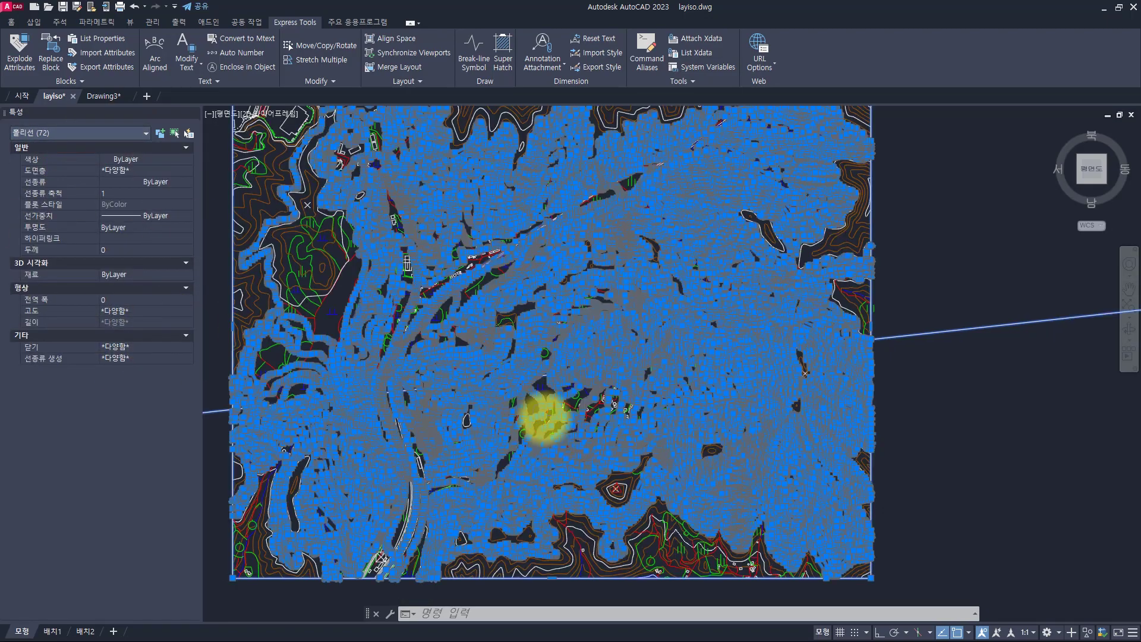
scroll(535, 267, "down", 8)
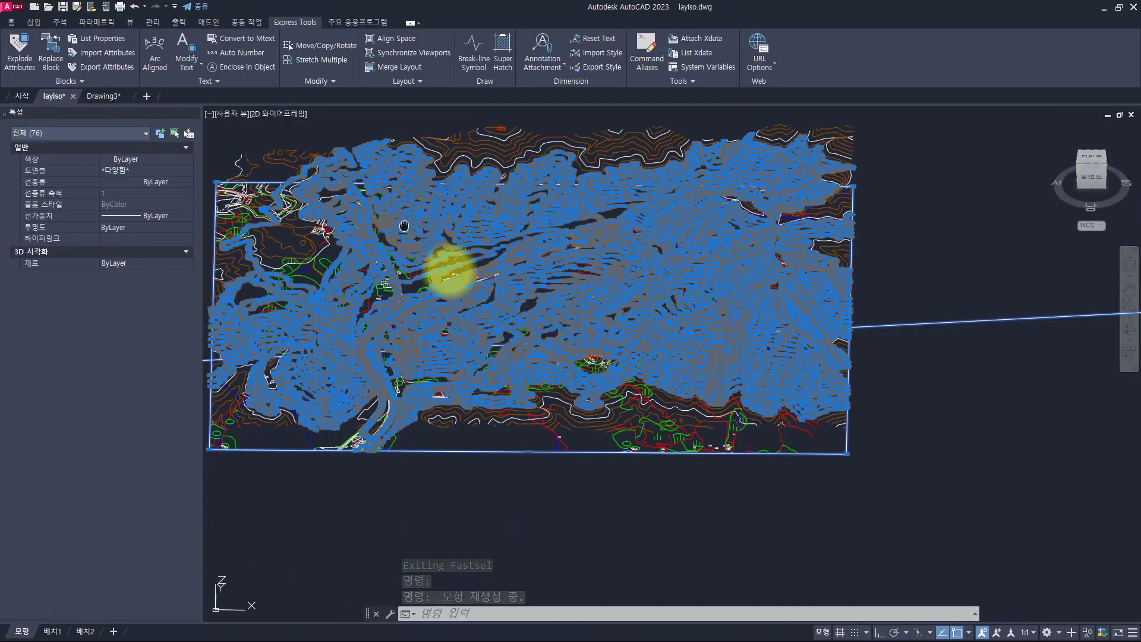
middle_click_drag(404, 225, 523, 261)
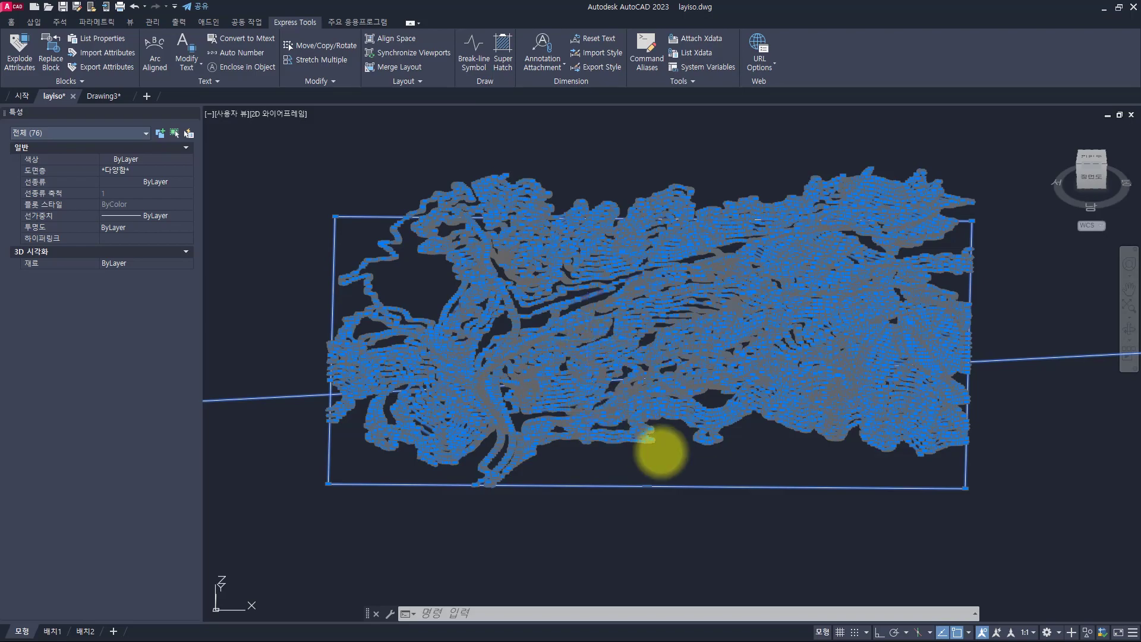
key("Escape")
key("Escape")
key("Escape")
key("Escape")
Fast-select from the long line with the contour map tilted to a low viewing angle, and clear the selection.
mouse_move(710, 374)
middle_mouse_down()
mouse_move(703, 384)
mouse_move(645, 379)
middle_mouse_up()
middle_click_drag(619, 464, 618, 408, "shift")
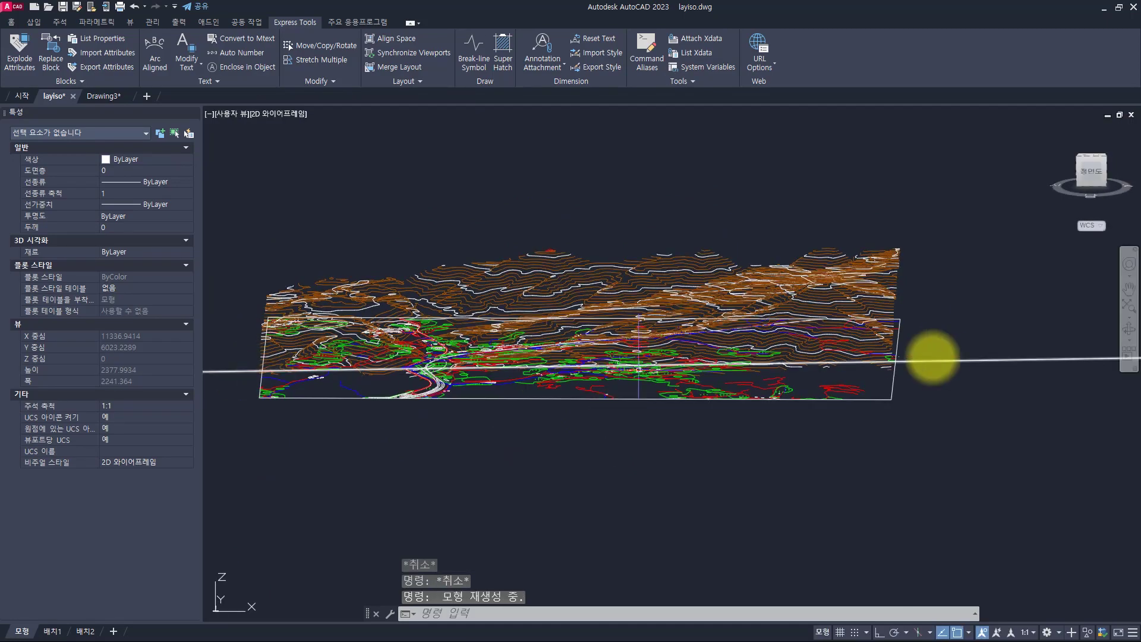
type("FS")
key("Return")
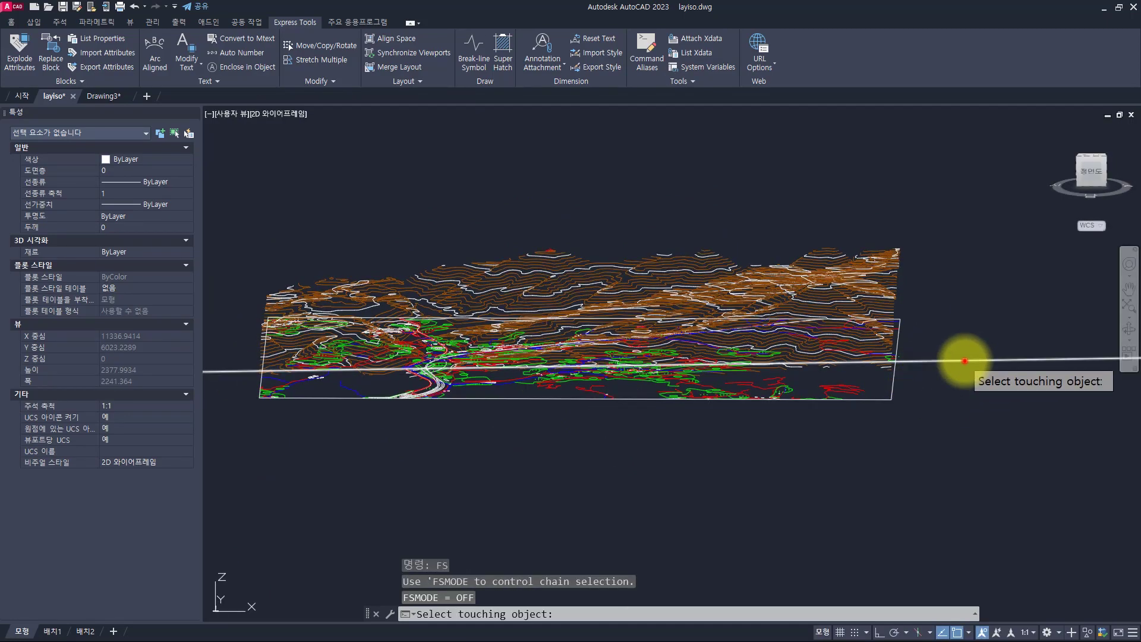
left_click(964, 361)
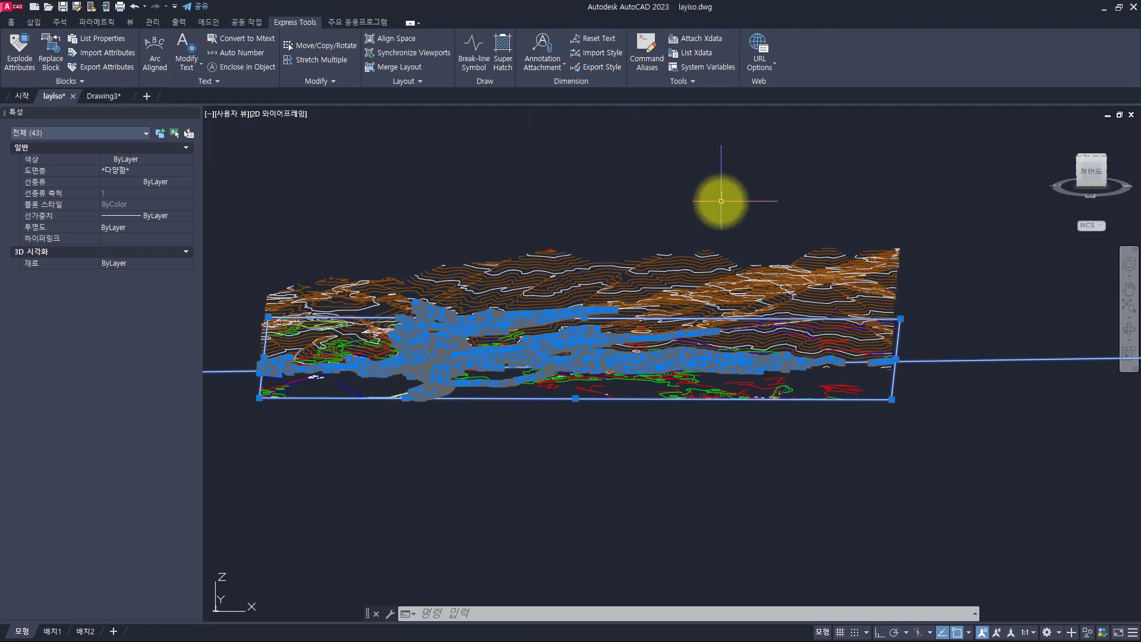
key("Escape")
Fast-select from the long line in the front view and examine the selected objects from above.
middle_click_drag(957, 415, 951, 382, "shift")
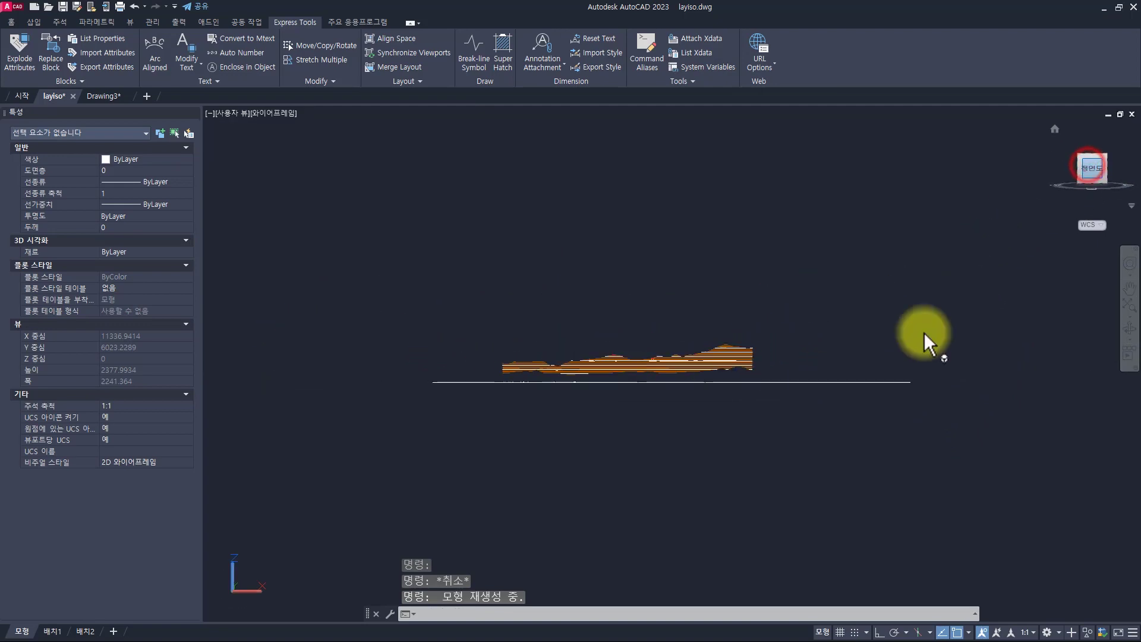
key("Return")
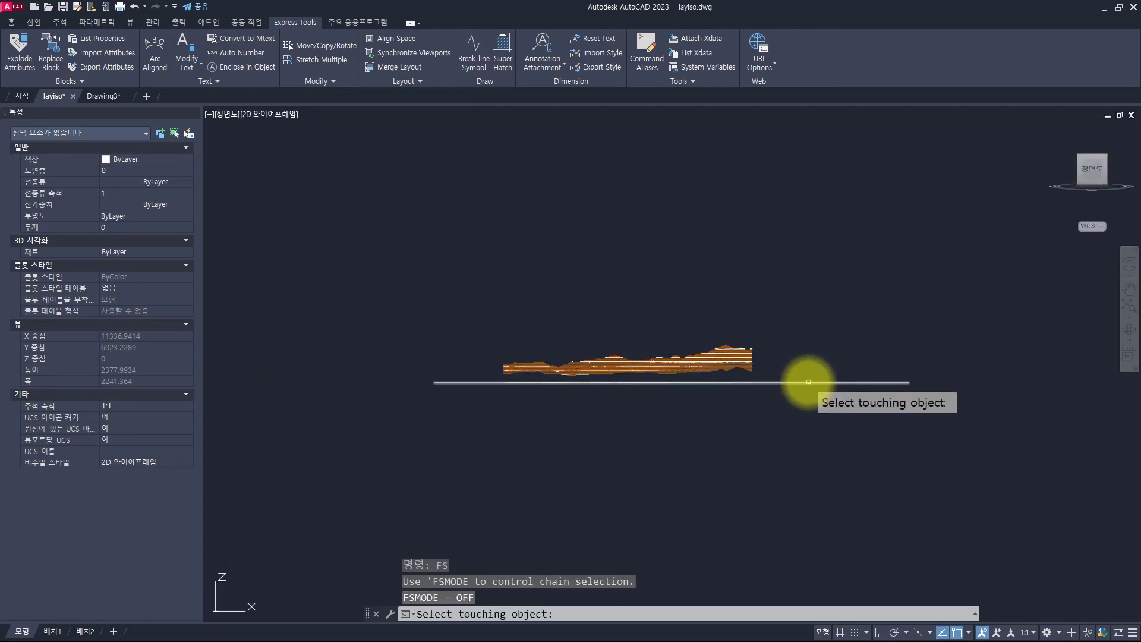
left_click(807, 382)
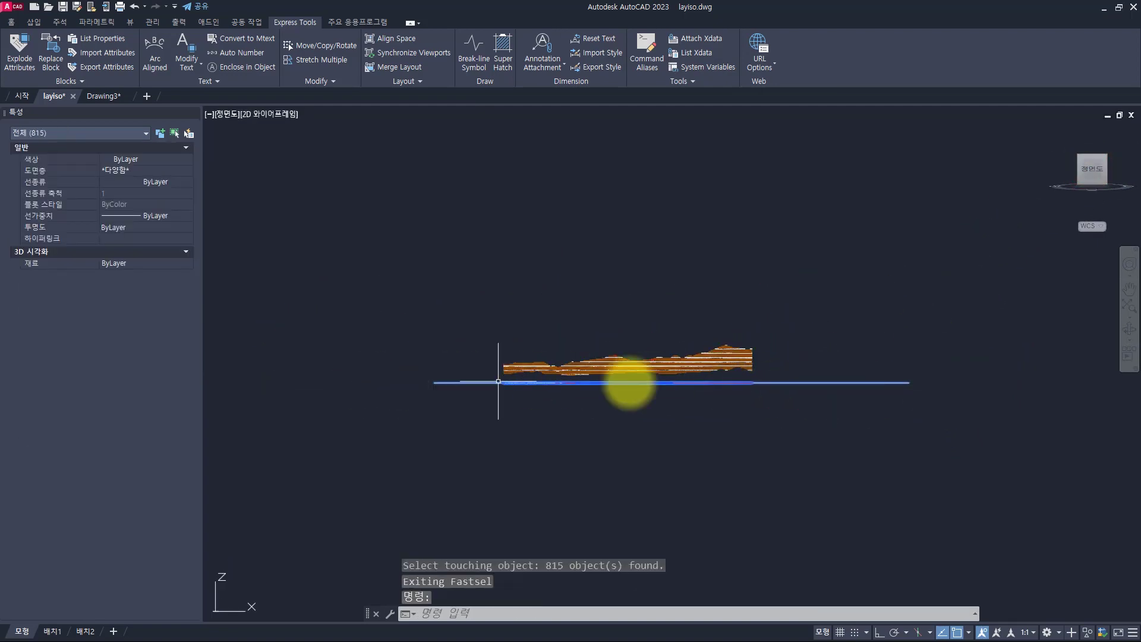
middle_click_drag(808, 308, 757, 365, "shift")
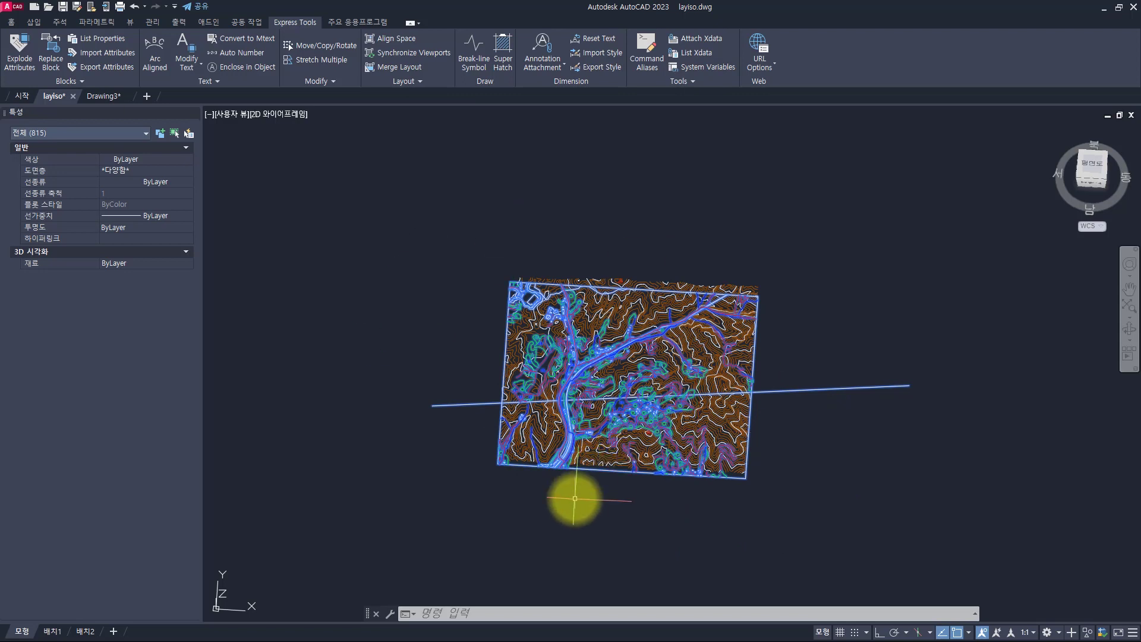
Switch to the Drawing3 drawing with the crossing lines and cancel any active command.
key("ctrl+Tab")
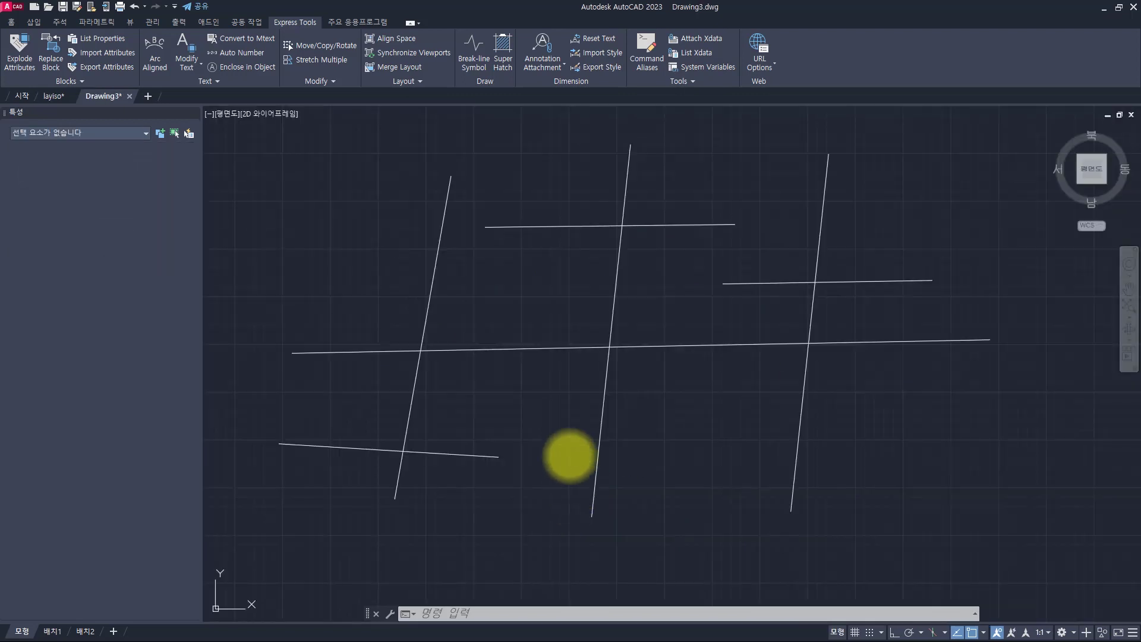
key("Escape")
key("Escape")
key("Escape")
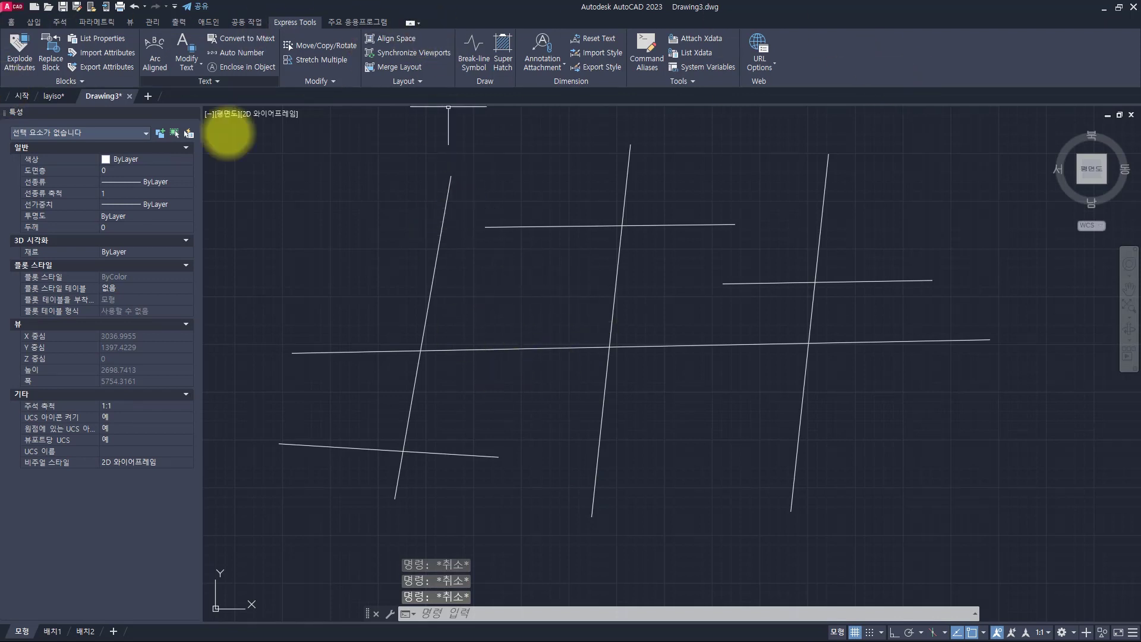
type("fs")
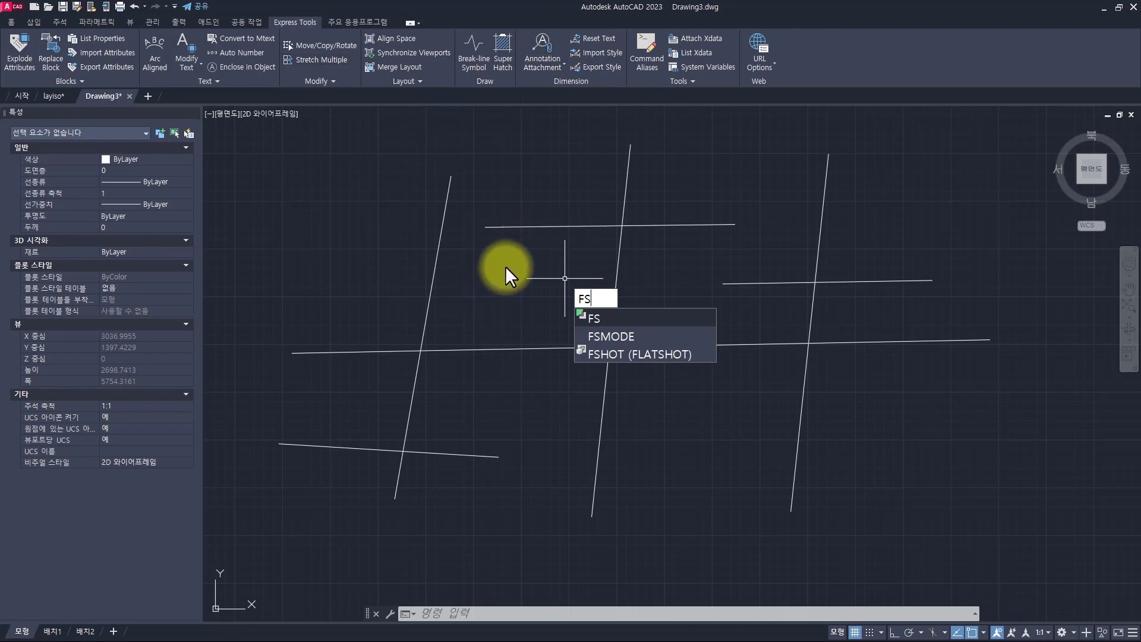
key("Escape")
key("Escape")
key("Escape")
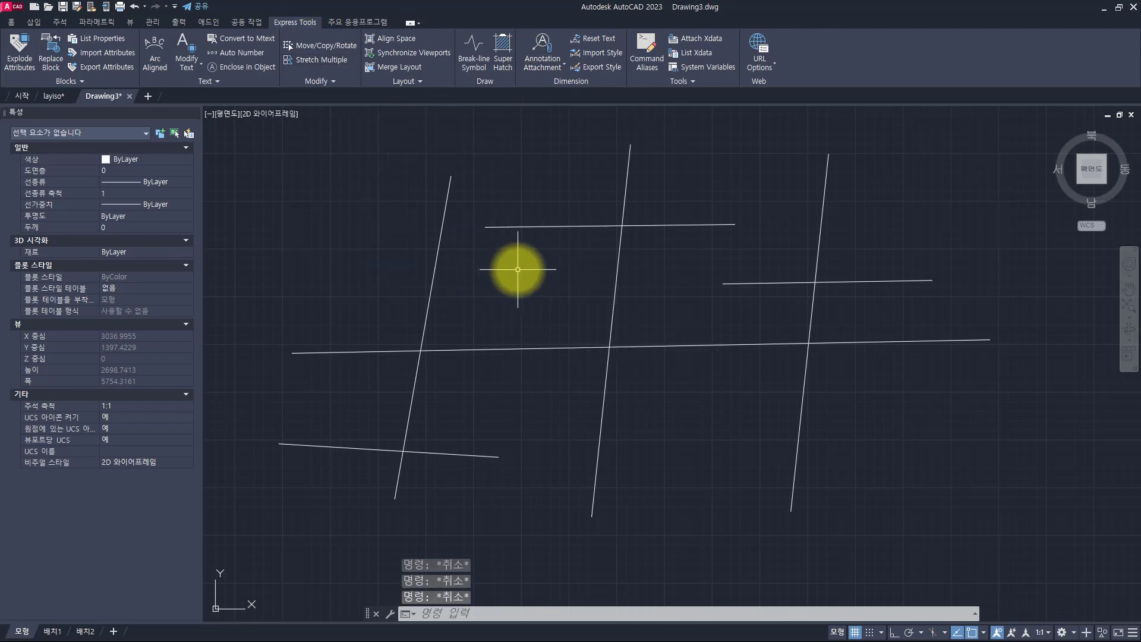
Set the MENUBAR system variable to 1.
type("menubar")
key("Return")
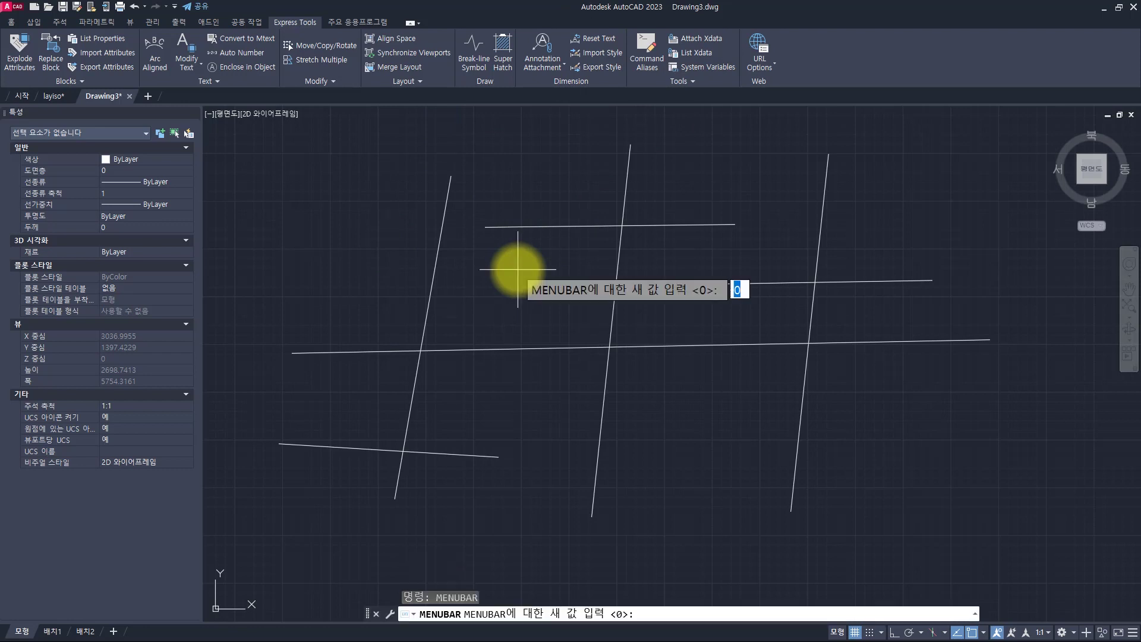
type("1")
key("Return")
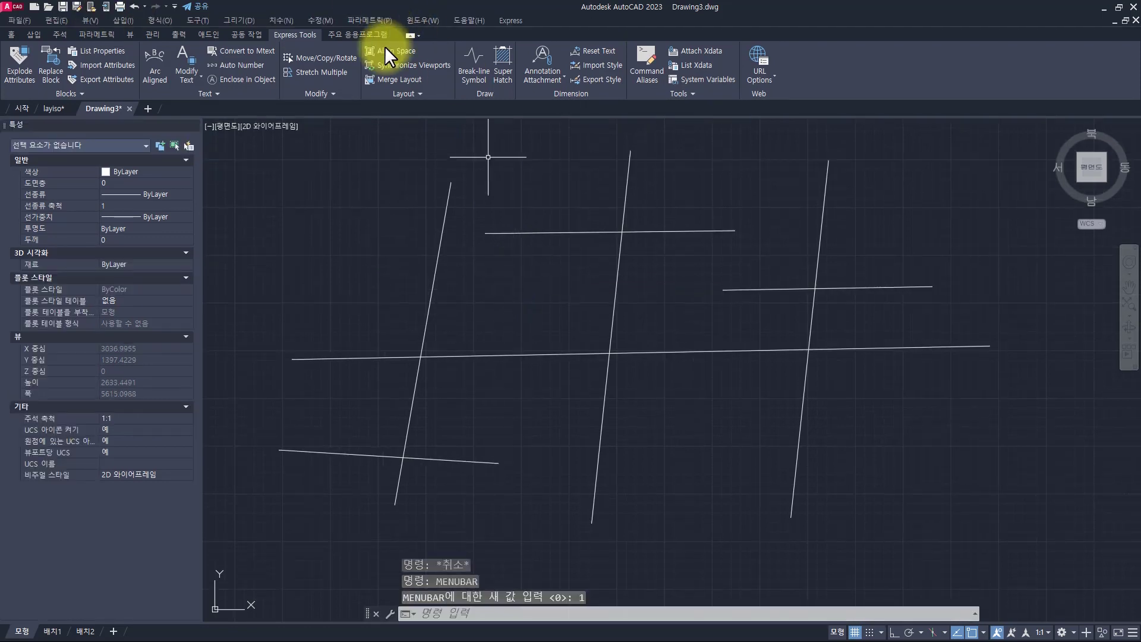
Display the ET: Standard toolbar from the EXPRESS toolbar group.
left_click(198, 20)
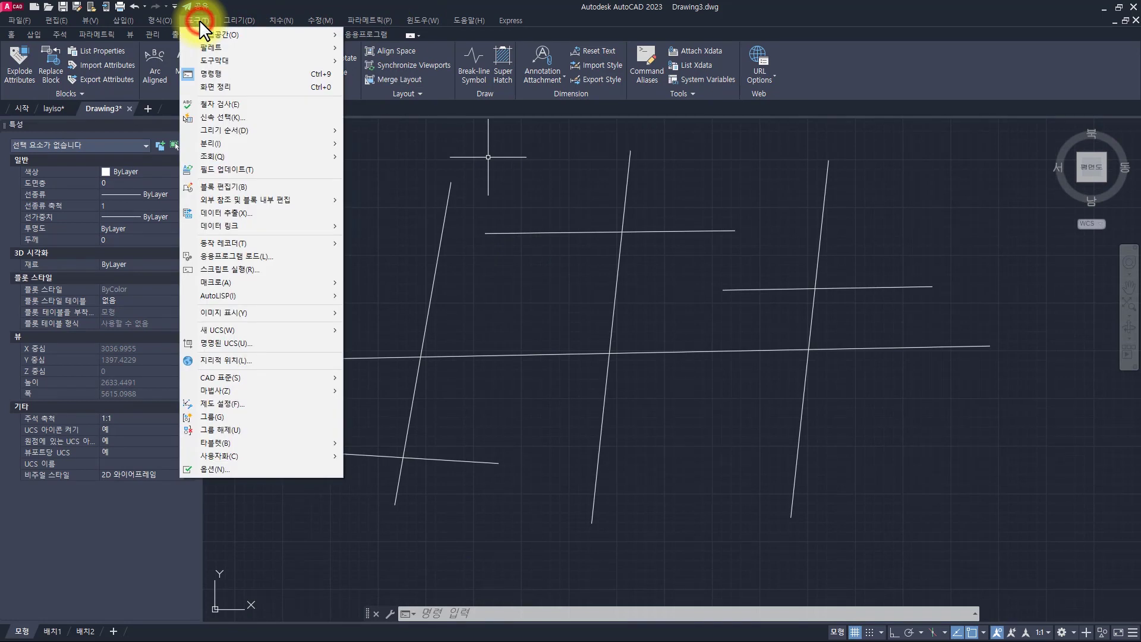
left_click(217, 57)
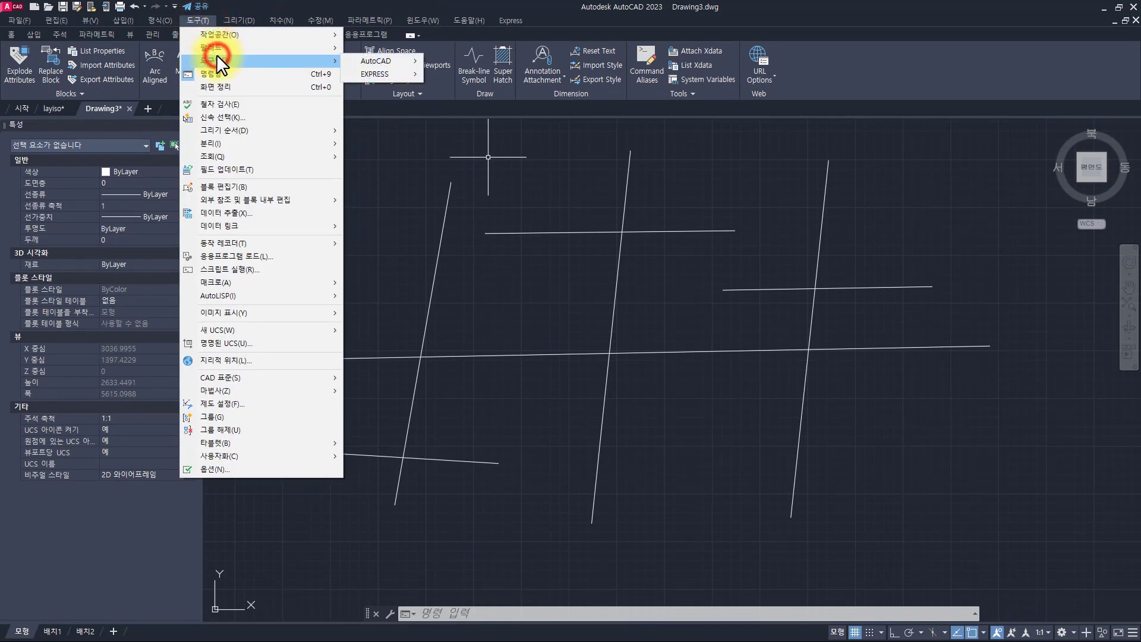
left_click(400, 72)
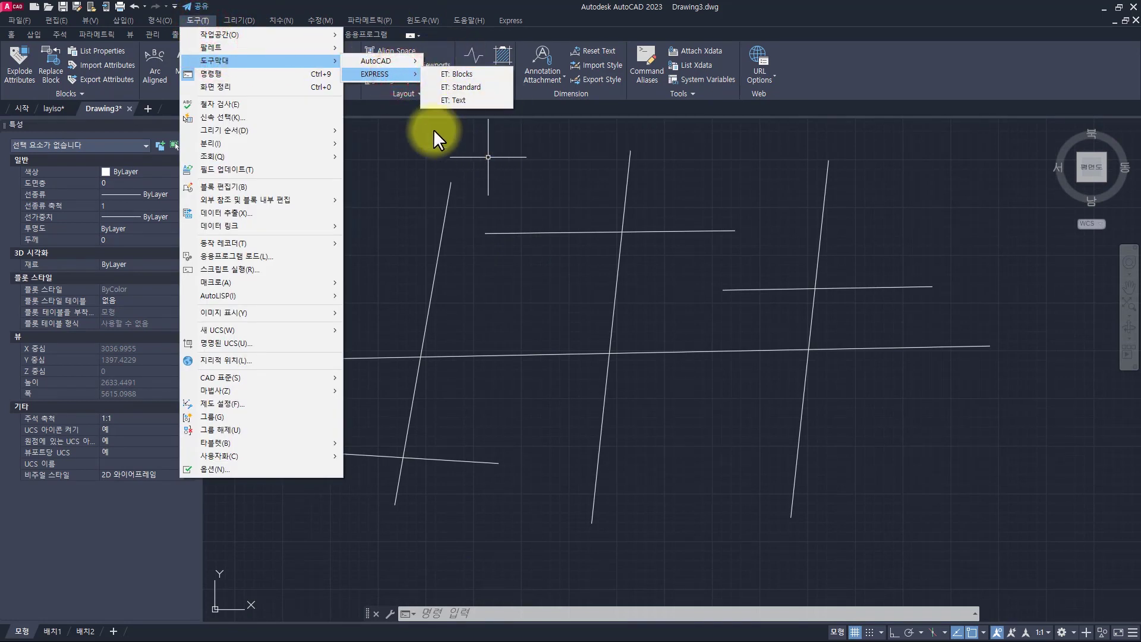
left_click(370, 73)
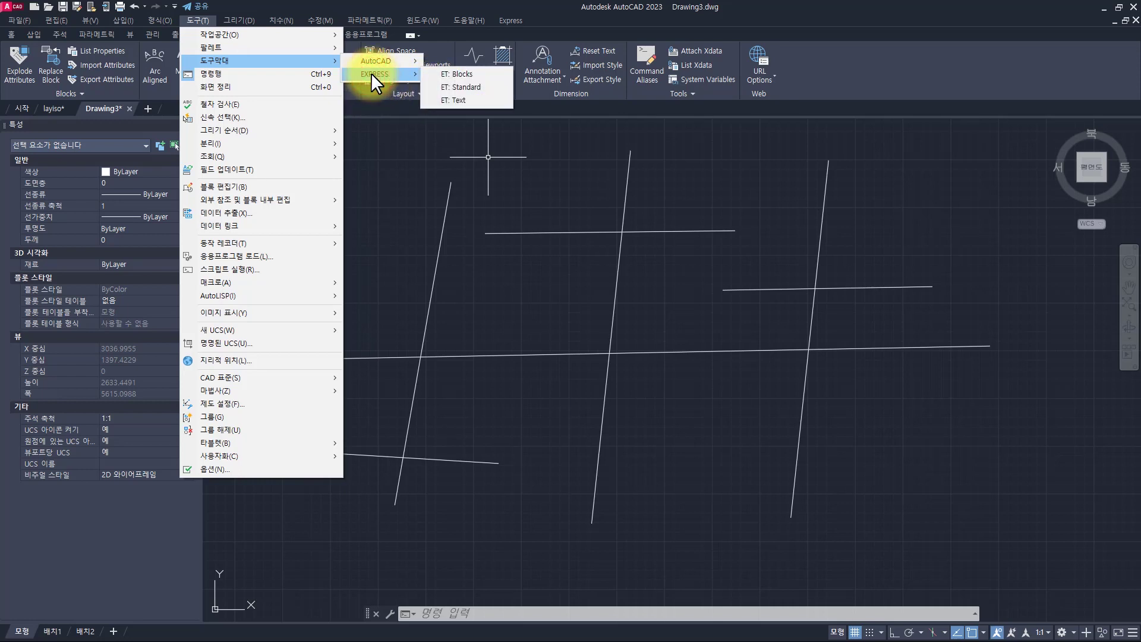
left_click(468, 87)
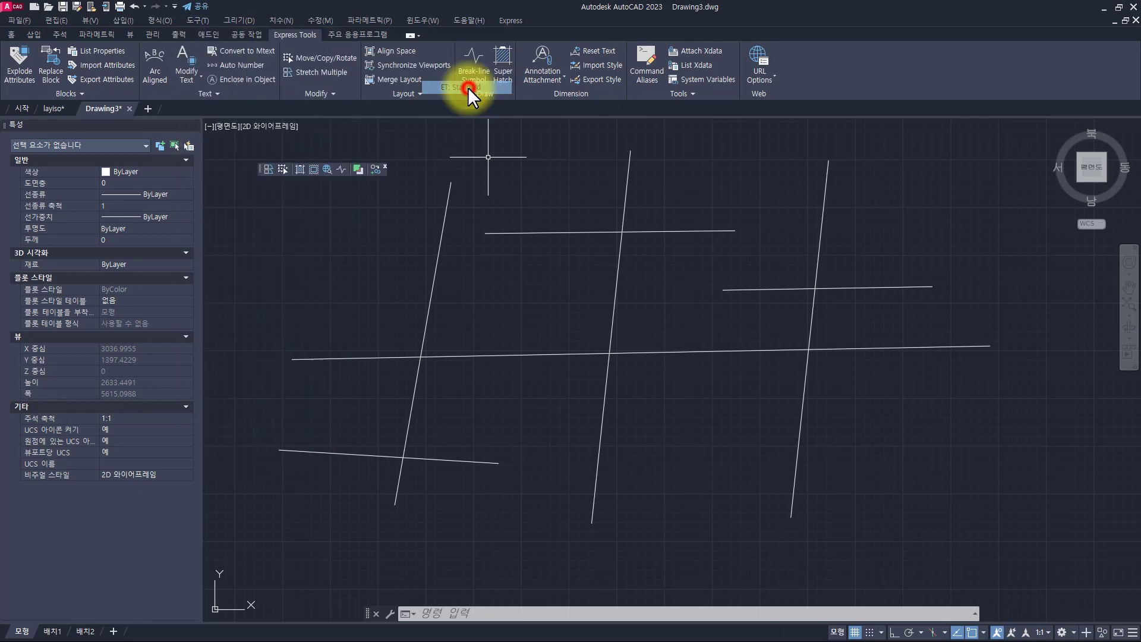
Start Fast Select from the ET: Standard toolbar, cancel it, and close the toolbar.
left_click(358, 168)
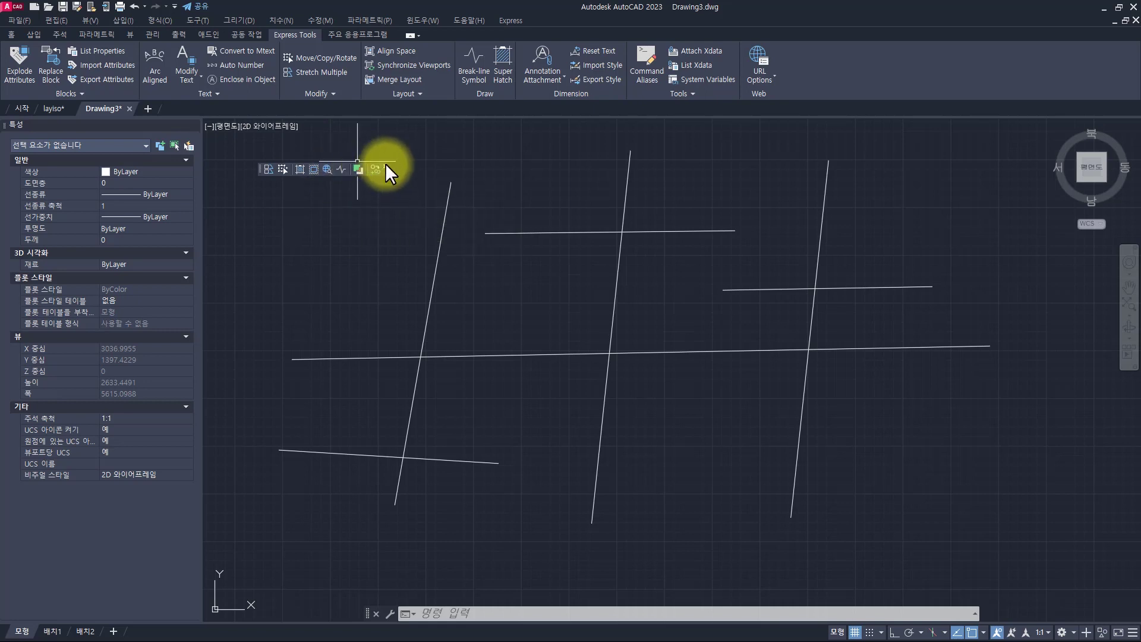
key("Escape")
key("Escape")
key("Escape")
Set the MENUBAR system variable to 0.
type("menuba")
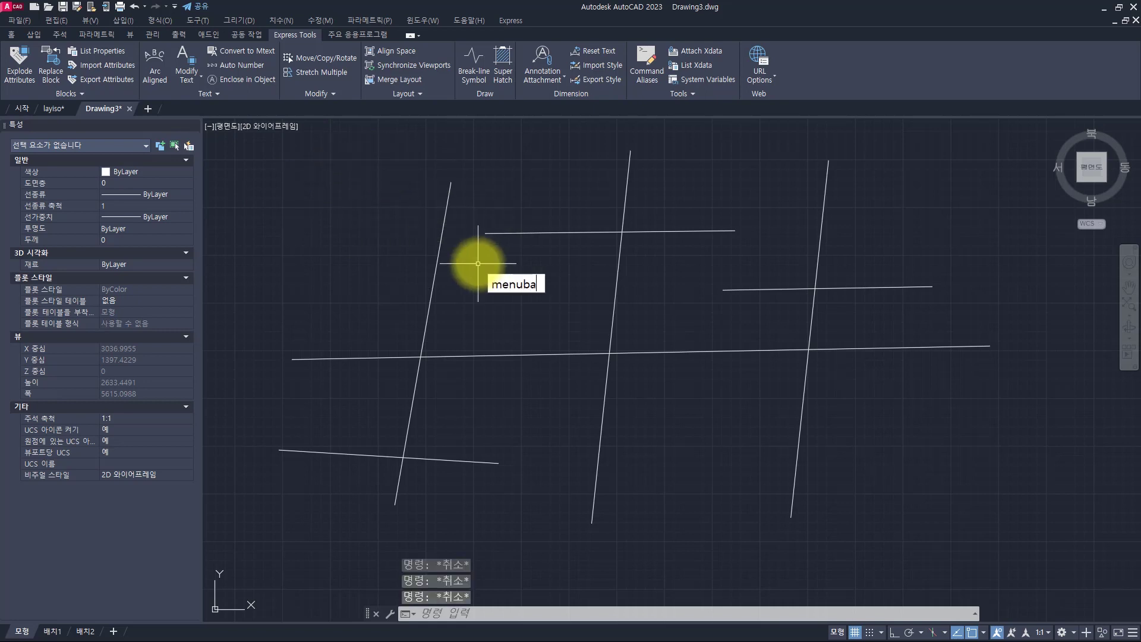
type("r")
key("Return")
type("0")
key("Return")
Open the help topic for the FS command and examine its FSMODE example and the listed source file.
type("f")
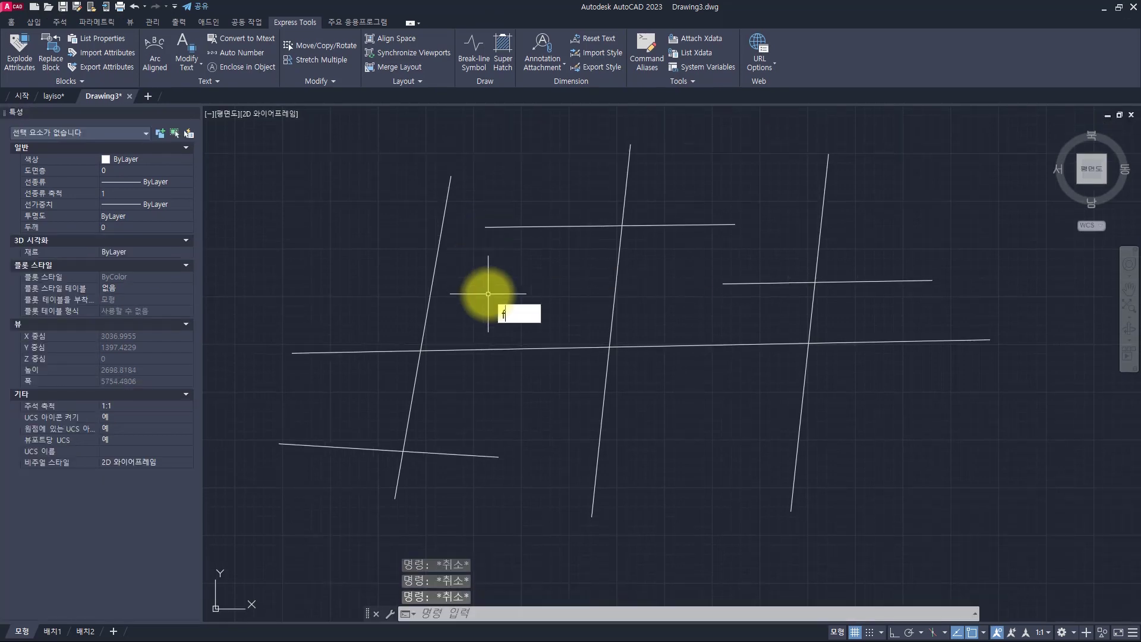
type("s")
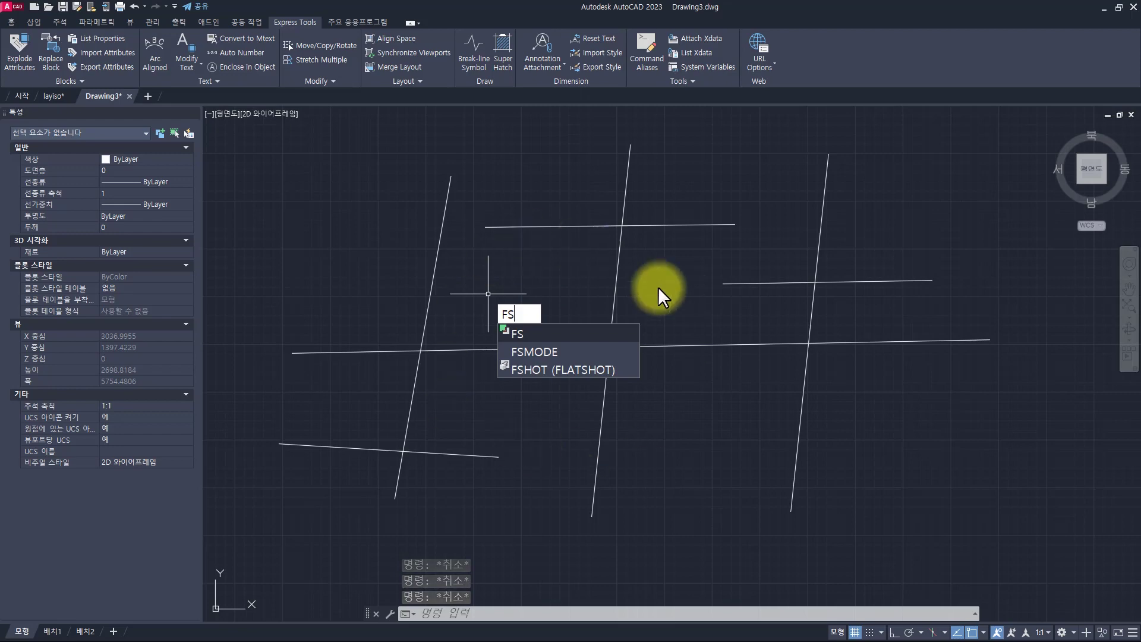
key("F1")
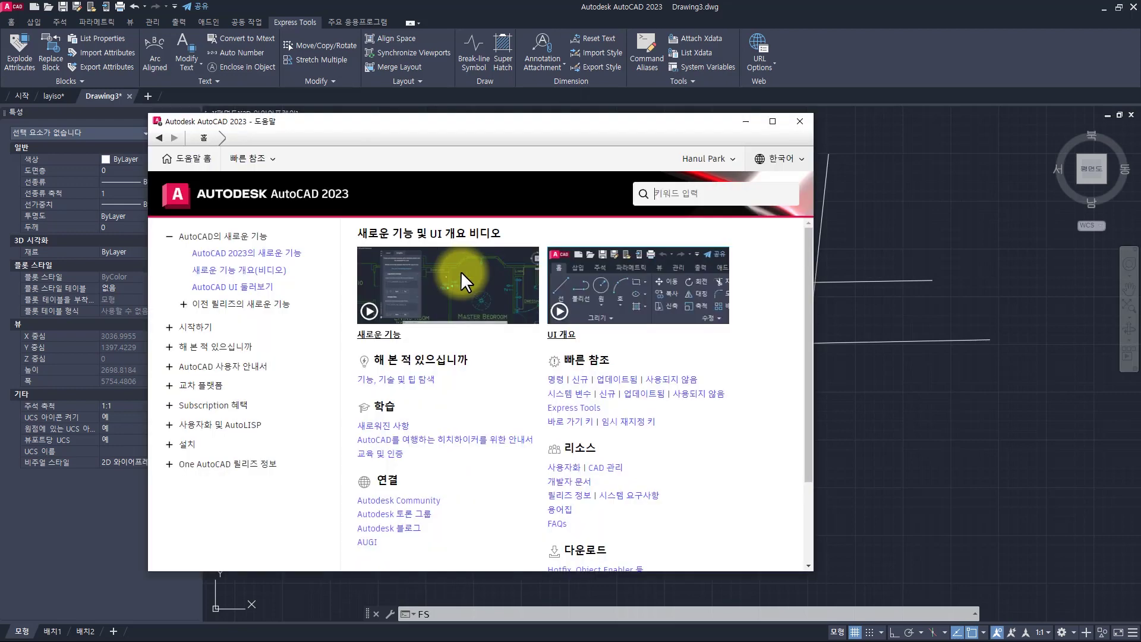
scroll(478, 333, "down", 5)
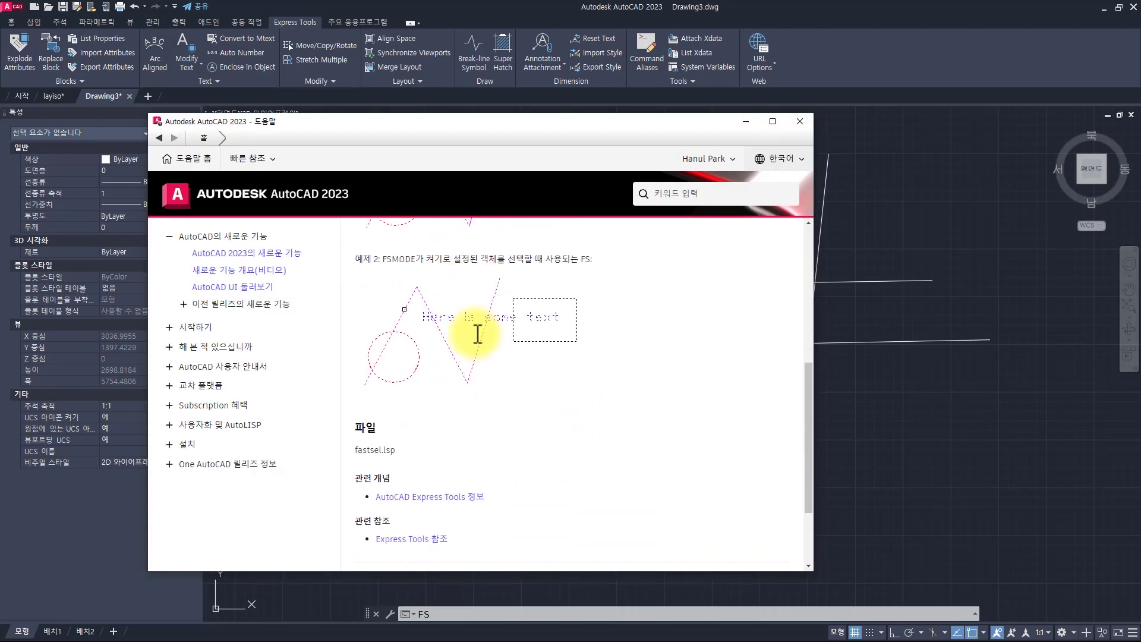
double_click(423, 334)
left_click(427, 337)
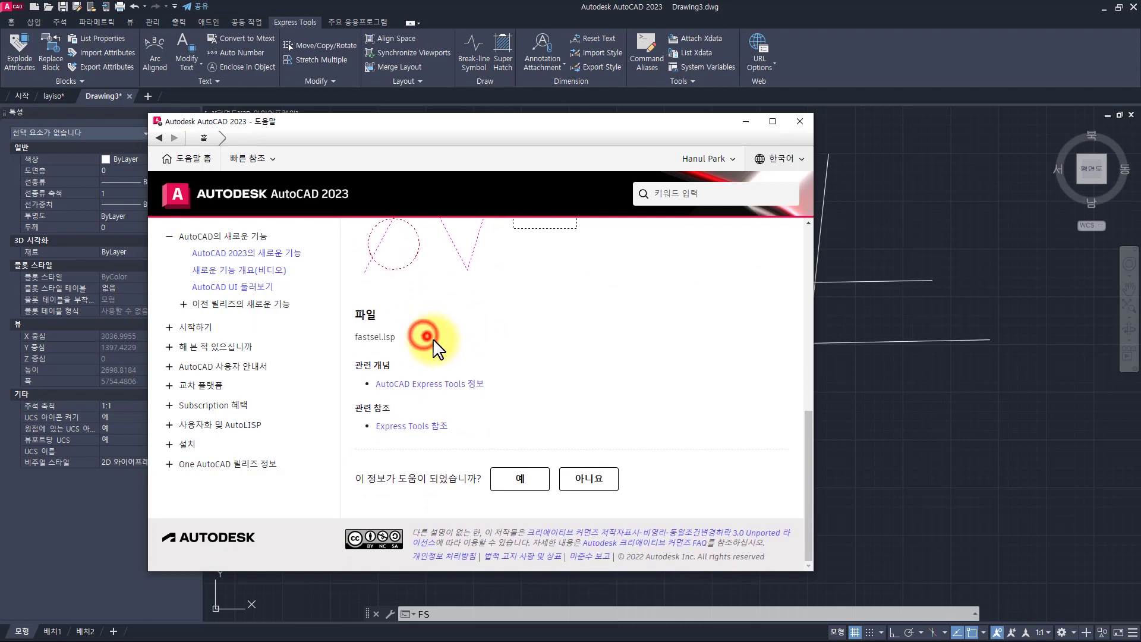
left_click_drag(471, 335, 346, 334)
left_click(425, 342)
left_click(419, 331)
mouse_move(419, 331)
left_mouse_down()
mouse_move(348, 336)
mouse_move(414, 335)
left_mouse_up()
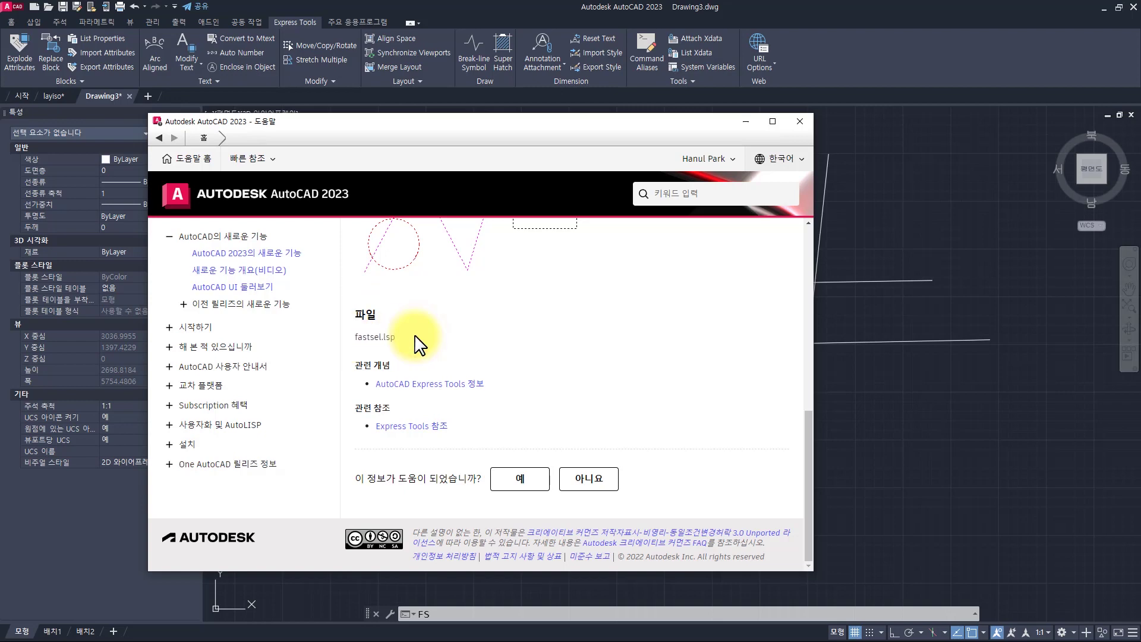
Open the FLATTEN topic from the Express Tools reference and examine its listed source file.
left_click(417, 425)
scroll(438, 356, "down", 6)
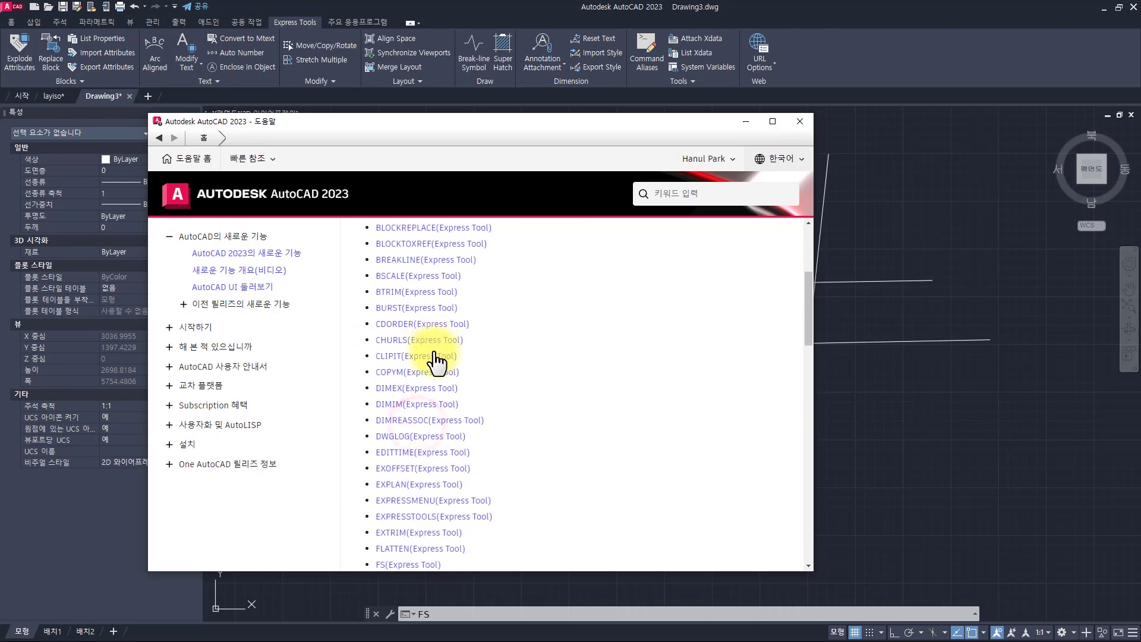
left_click(408, 339)
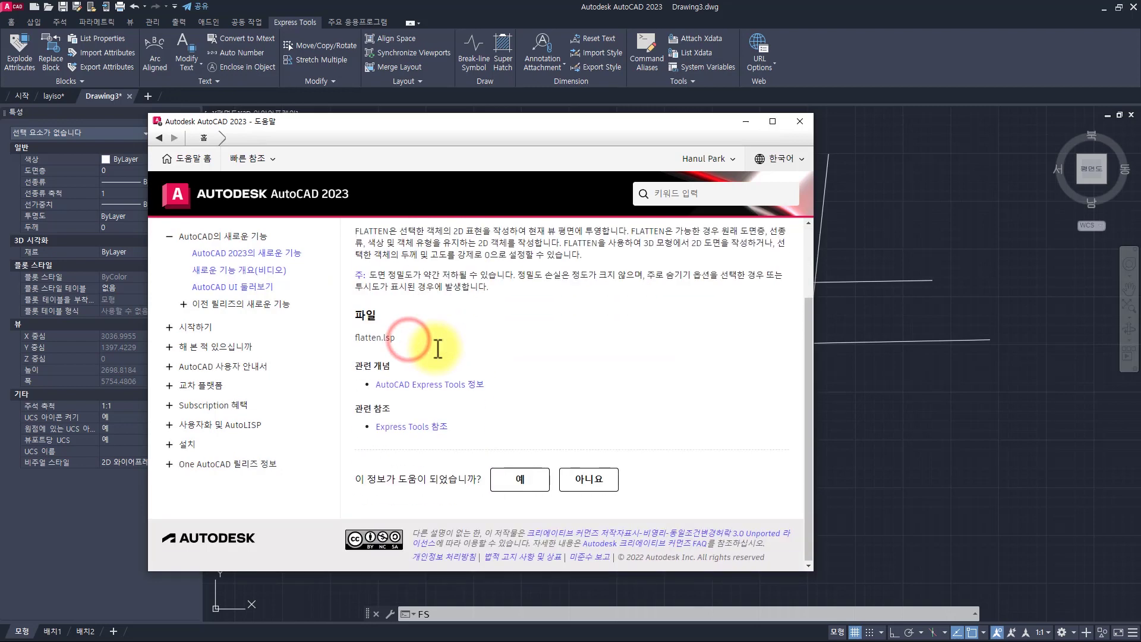
left_click_drag(438, 339, 363, 333)
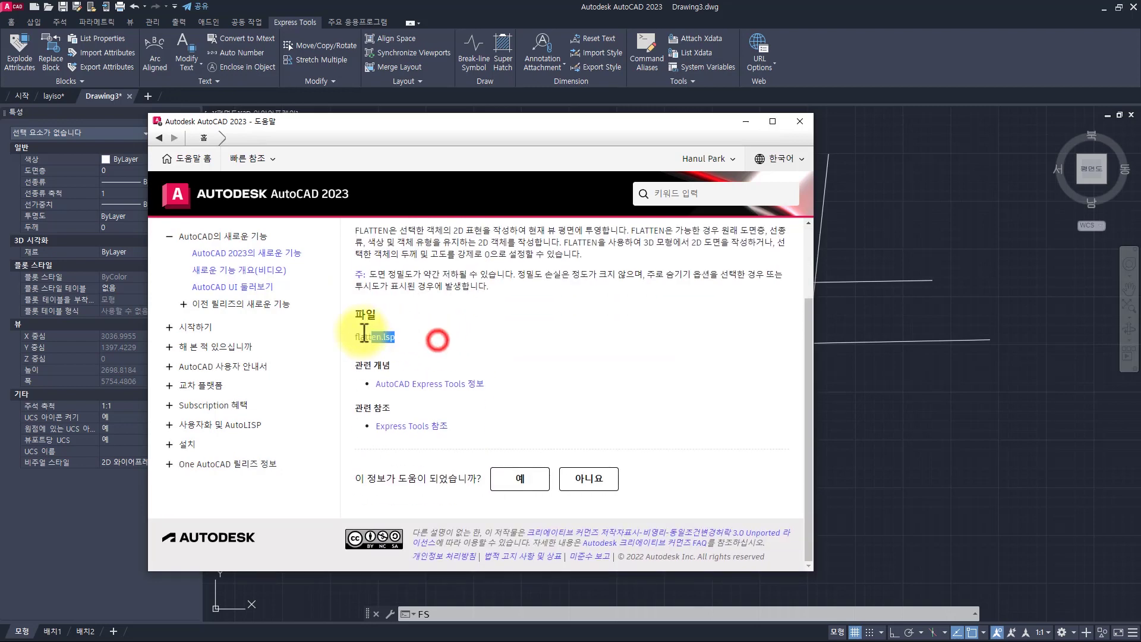
left_click(403, 333)
Return to the Express Tools reference, open another command's topic, and examine its listed source file.
left_click(407, 421)
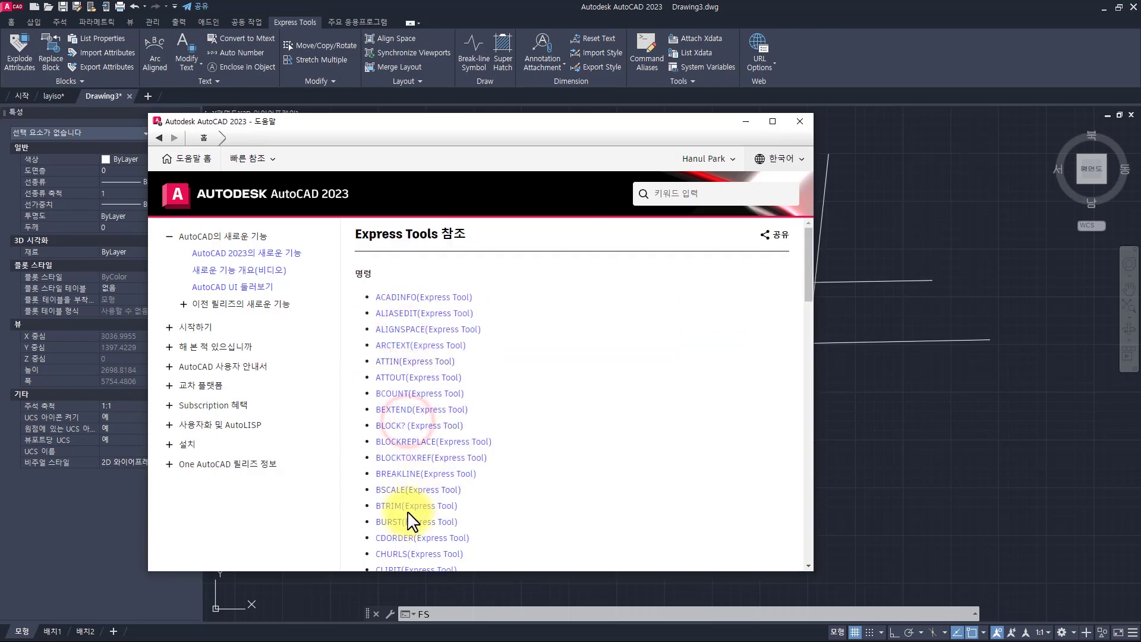
left_click(403, 516)
scroll(427, 372, "down", 1)
mouse_move(412, 339)
left_mouse_down()
mouse_move(349, 339)
mouse_move(402, 337)
left_mouse_up()
left_click(399, 337)
Reopen the FS topic from the Express Tools reference and go back to the command list.
left_click(389, 426)
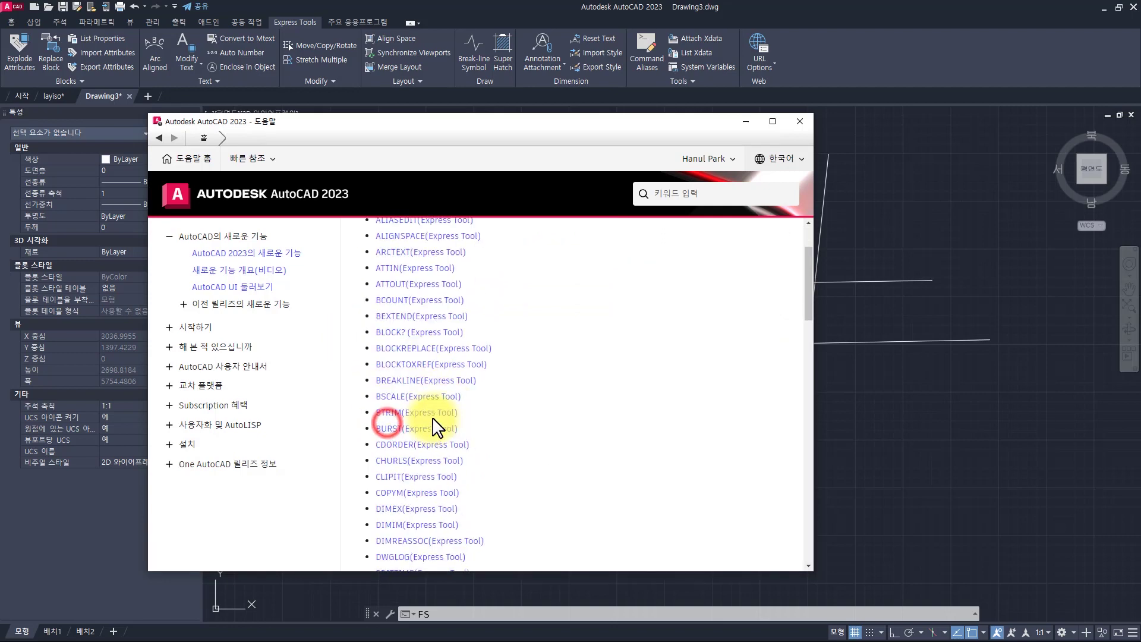
scroll(434, 425, "down", 10)
left_click(423, 410)
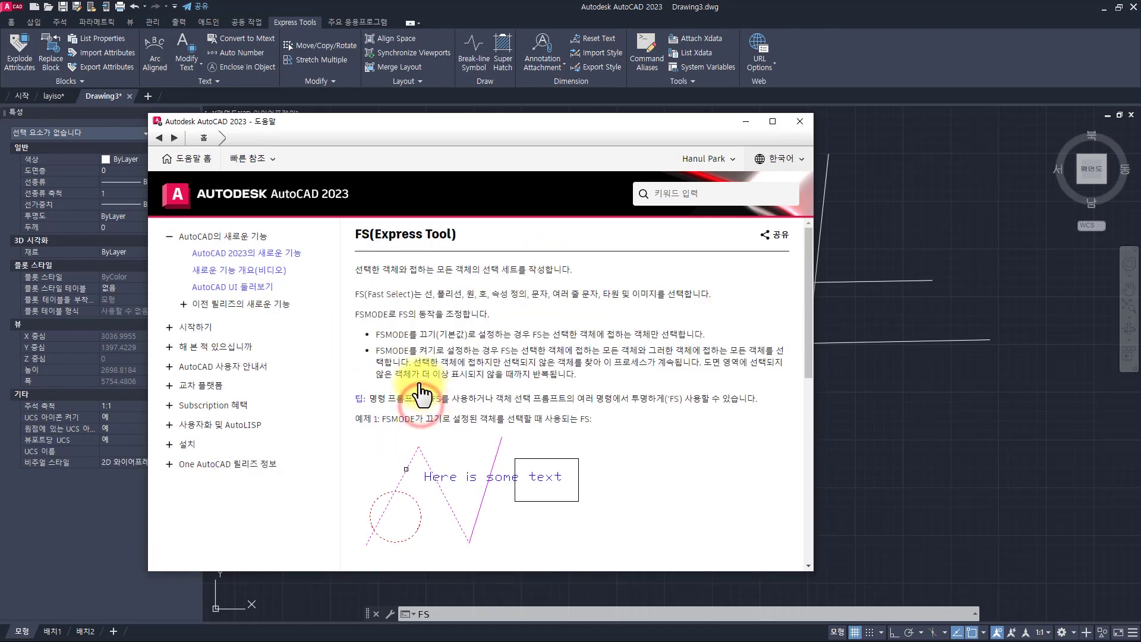
key("alt+Left")
Open the PROPULATE help topic, examine its listed source file, and close the help window.
scroll(423, 437, "down", 5)
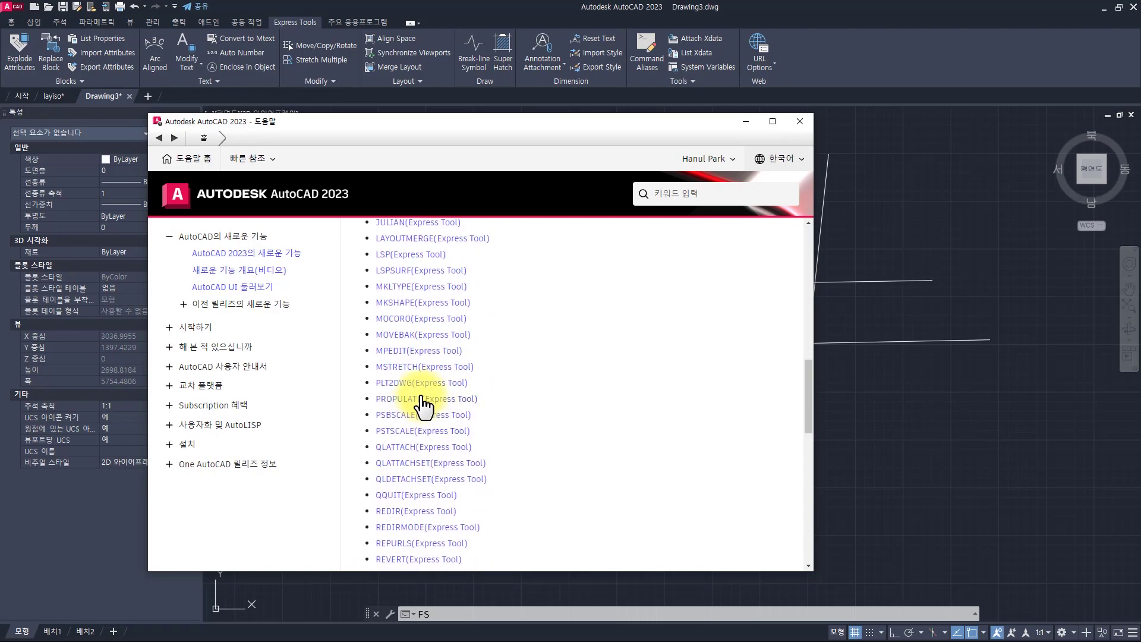
left_click(422, 400)
scroll(424, 409, "down", 10)
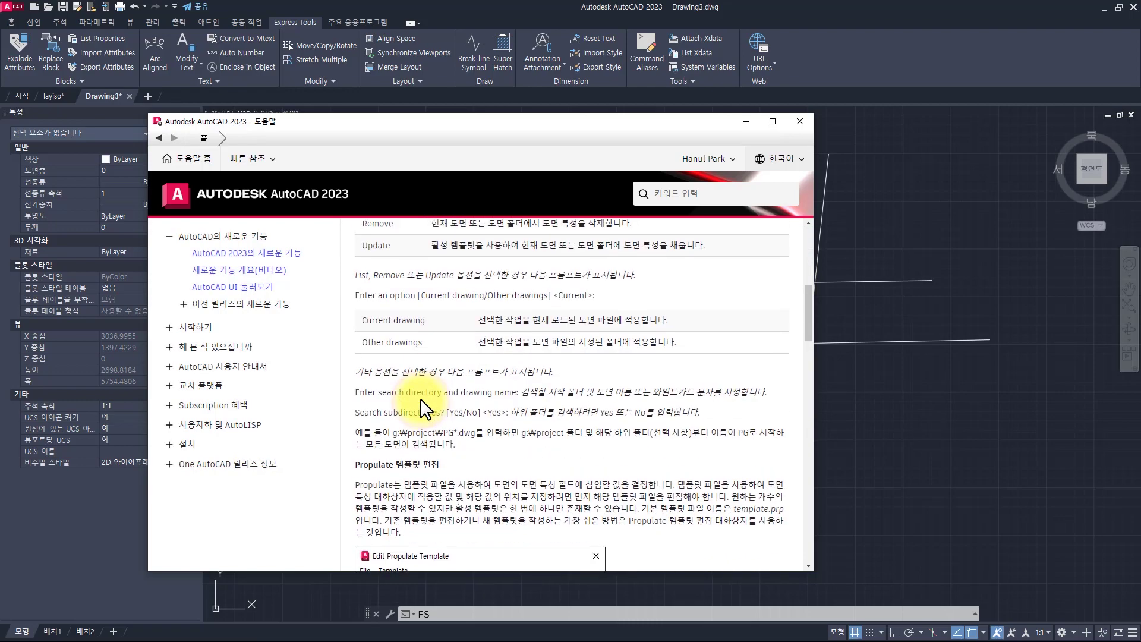
scroll(423, 408, "down", 15)
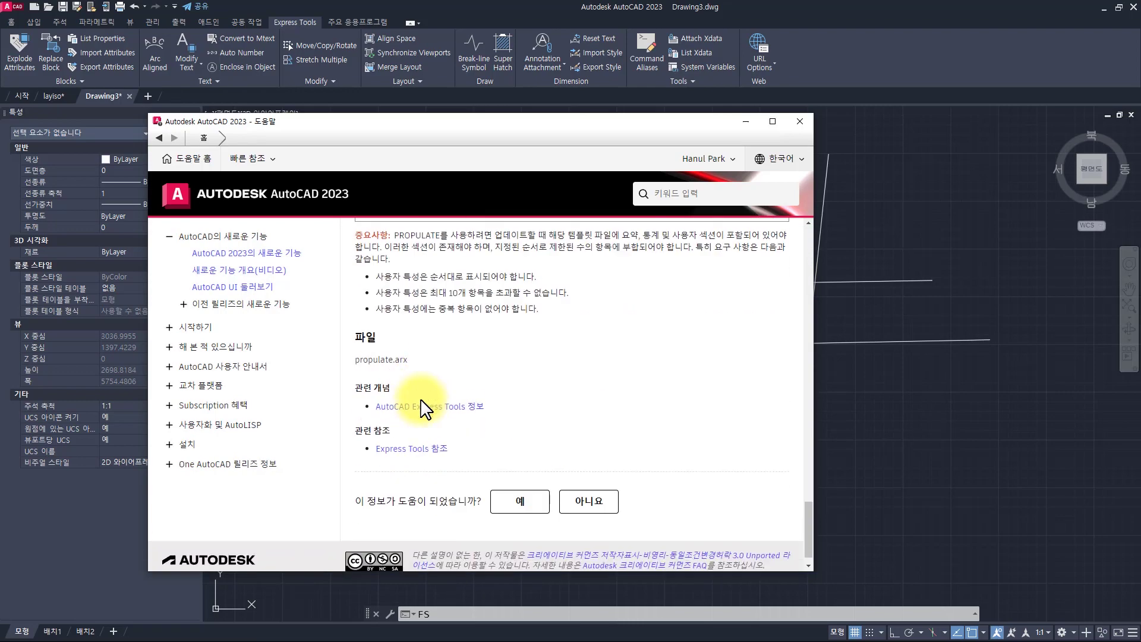
left_click_drag(437, 334, 342, 339)
left_click(425, 338)
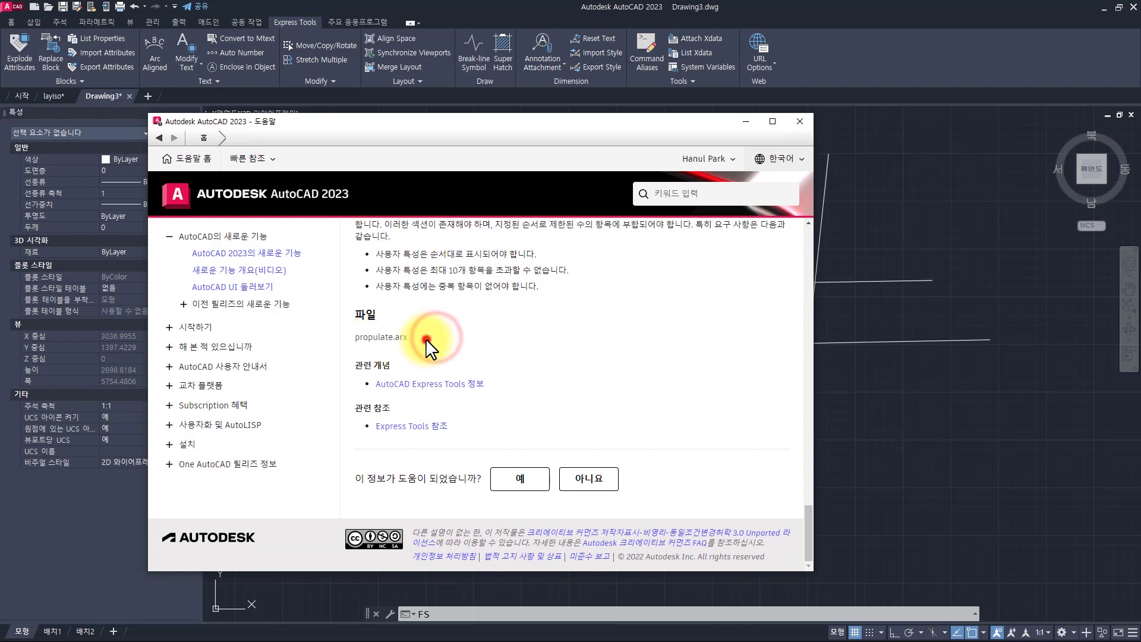
mouse_move(428, 337)
left_mouse_down()
mouse_move(353, 341)
mouse_move(452, 334)
mouse_move(349, 339)
mouse_move(414, 340)
left_mouse_up()
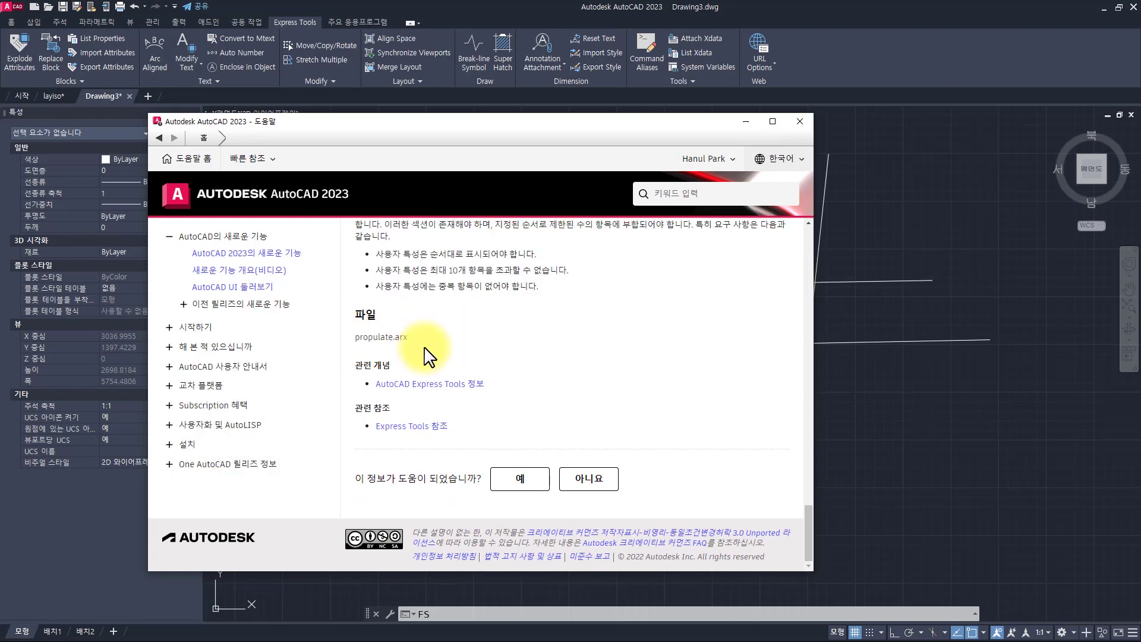
left_click(421, 340)
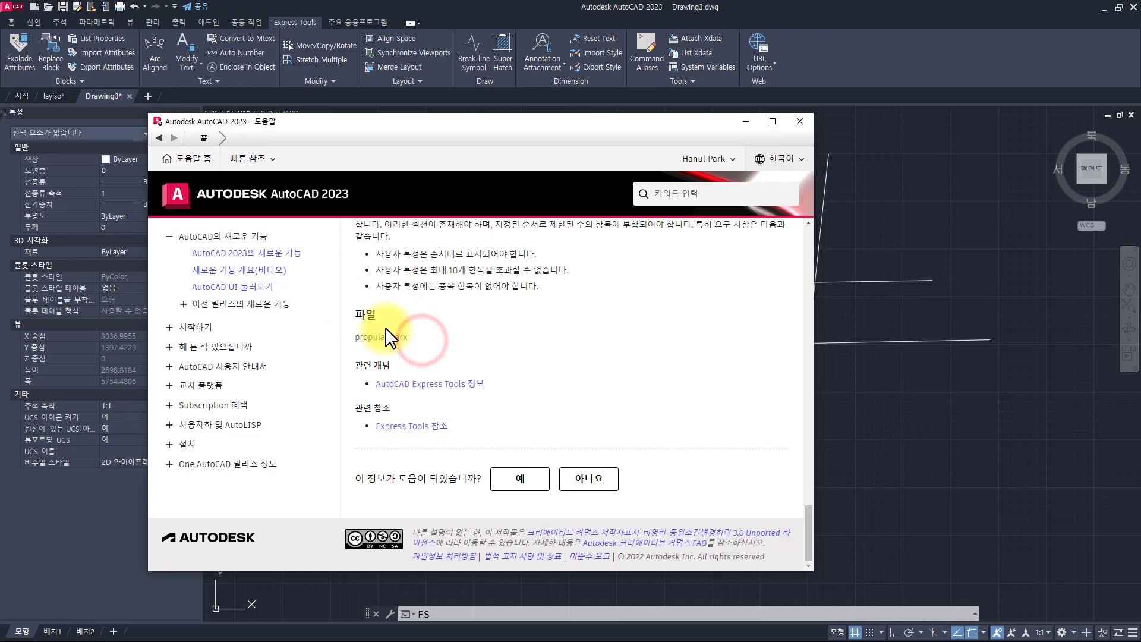
left_click(798, 119)
key("Escape")
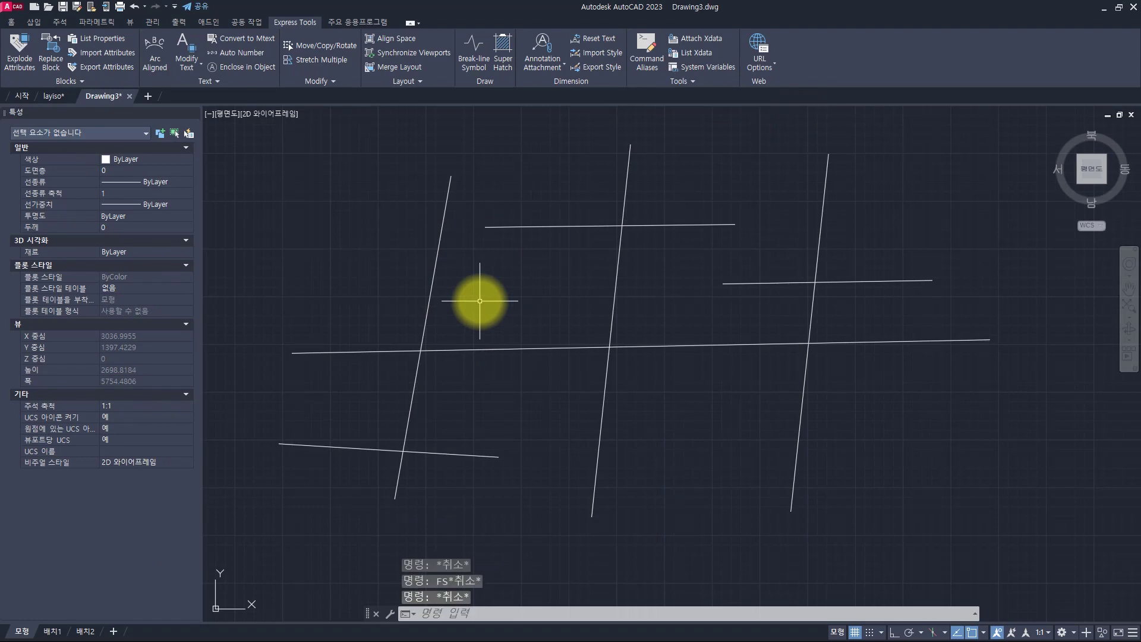
Switch to the File Explorer window showing the AutoCAD 2023 program folder and open its Express subfolder.
key("alt+Tab")
left_click(695, 308)
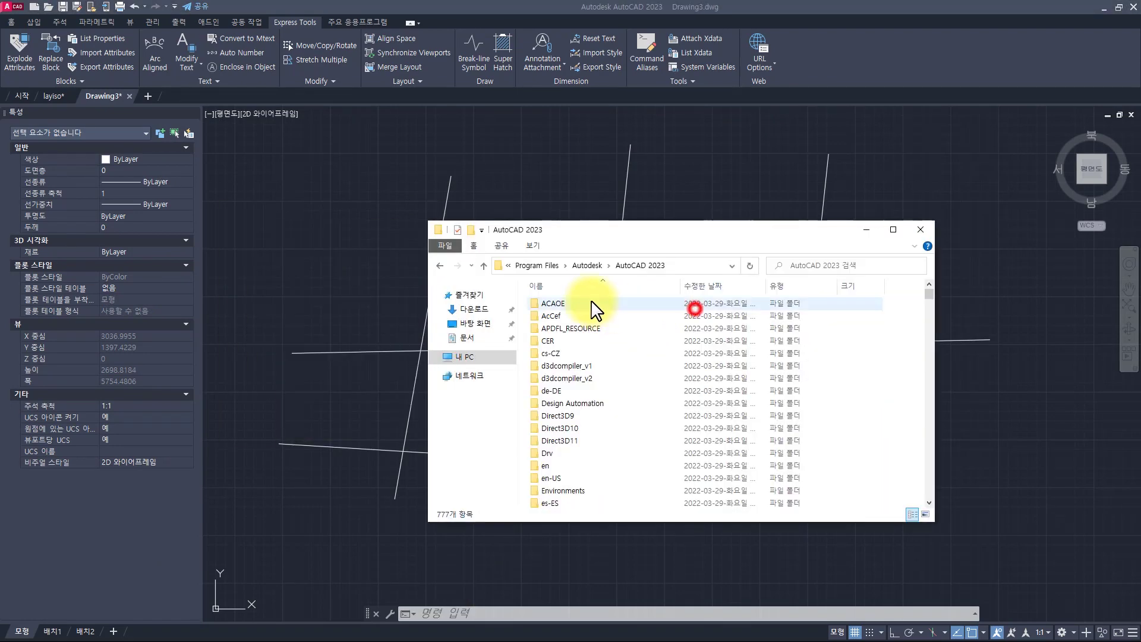
left_click(639, 347)
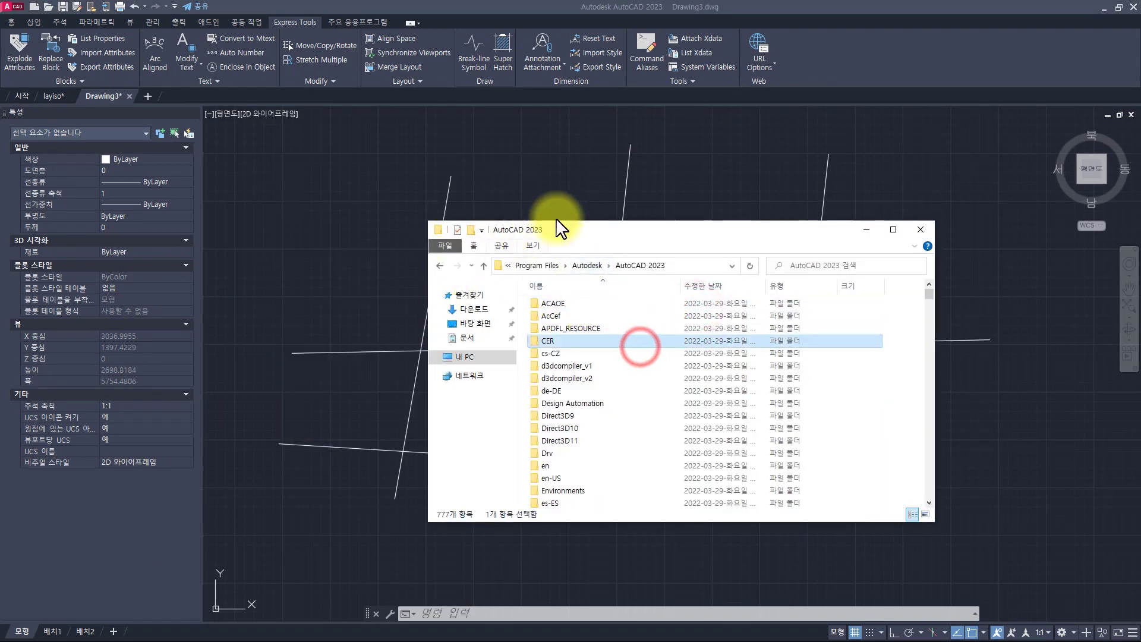
scroll(588, 357, "down", 2)
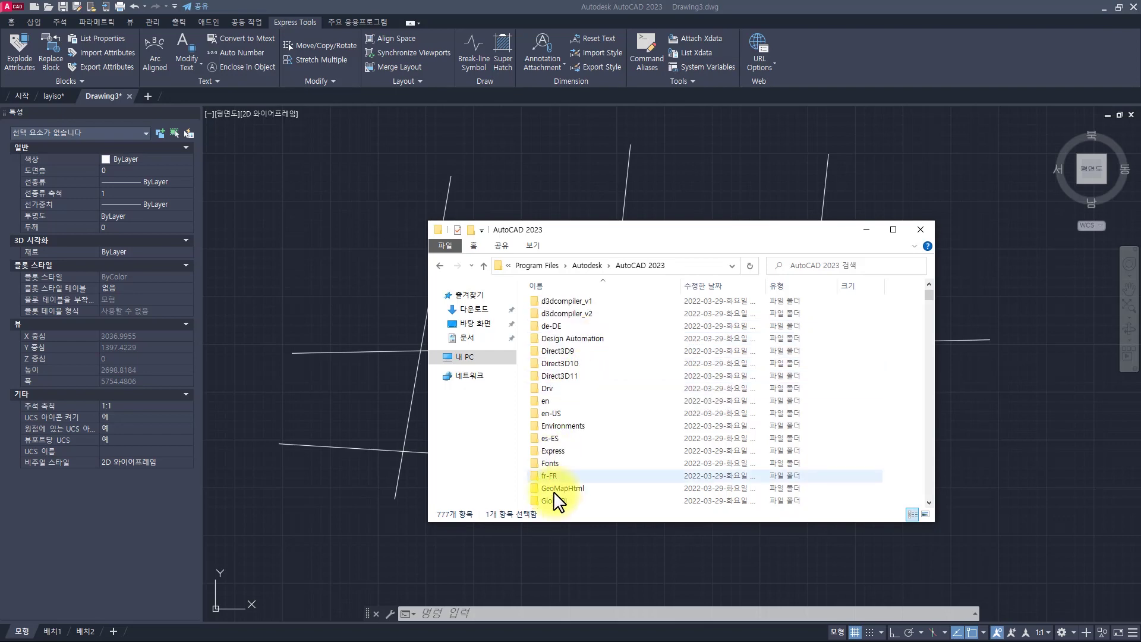
double_click(564, 450)
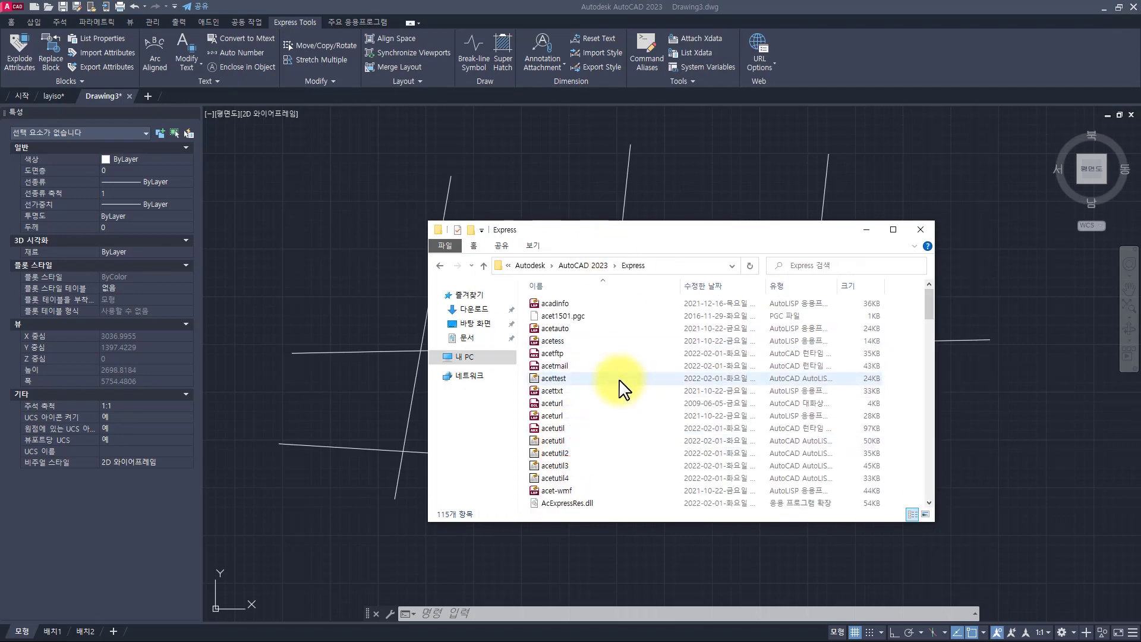
Locate and select the fastsel AutoLISP file in the Express folder.
scroll(616, 382, "down", 3)
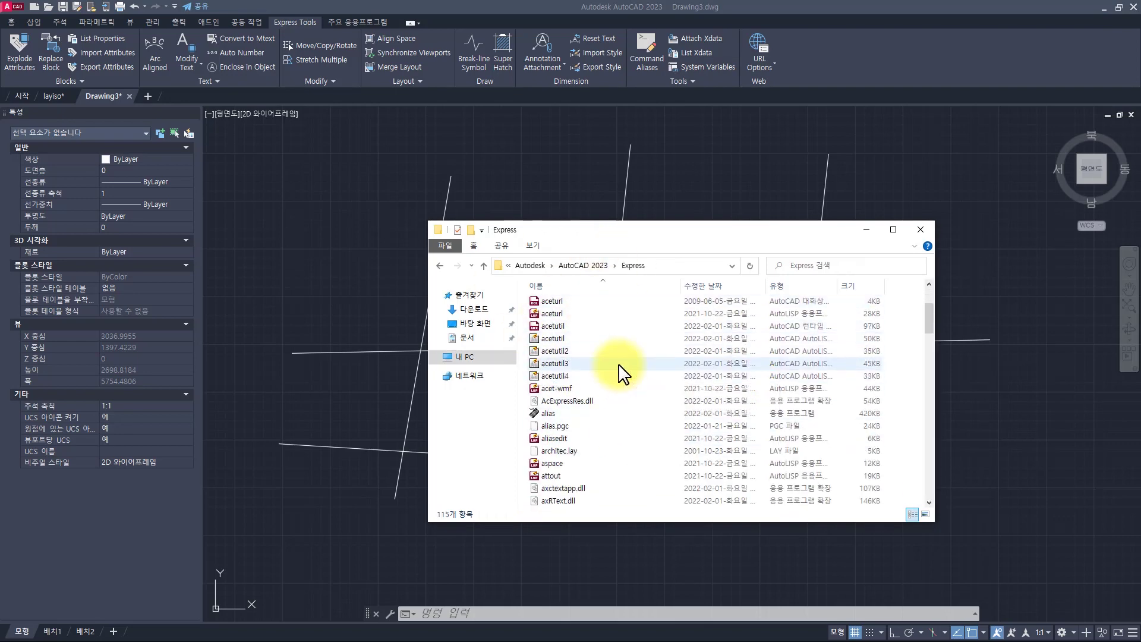
scroll(621, 373, "down", 4)
scroll(619, 380, "down", 7)
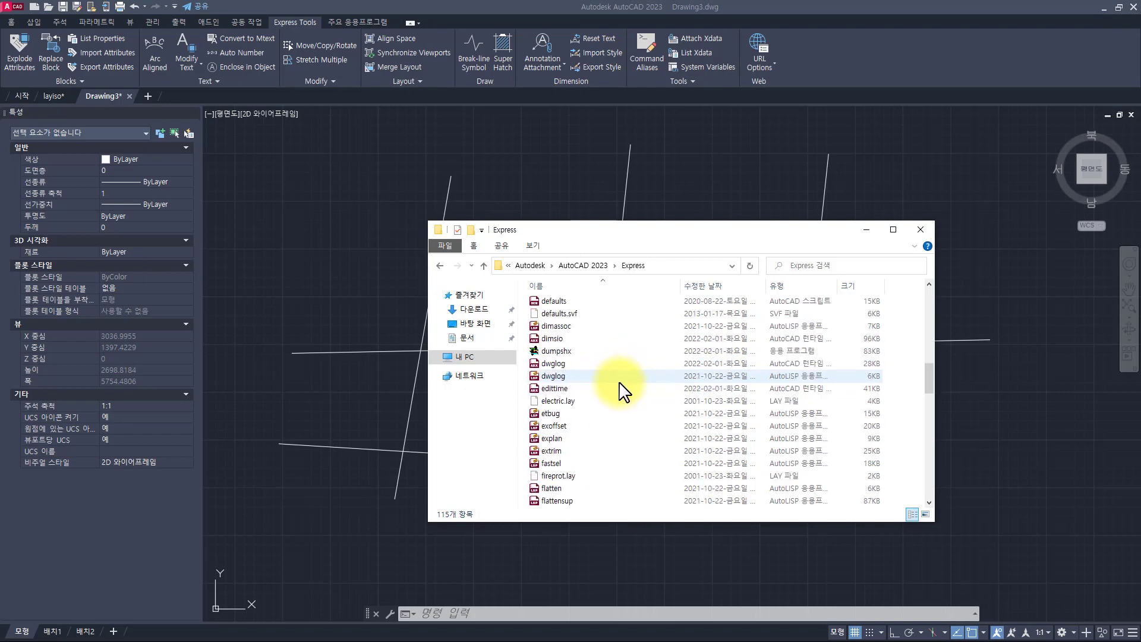
scroll(573, 434, "down", 1)
left_click(571, 426)
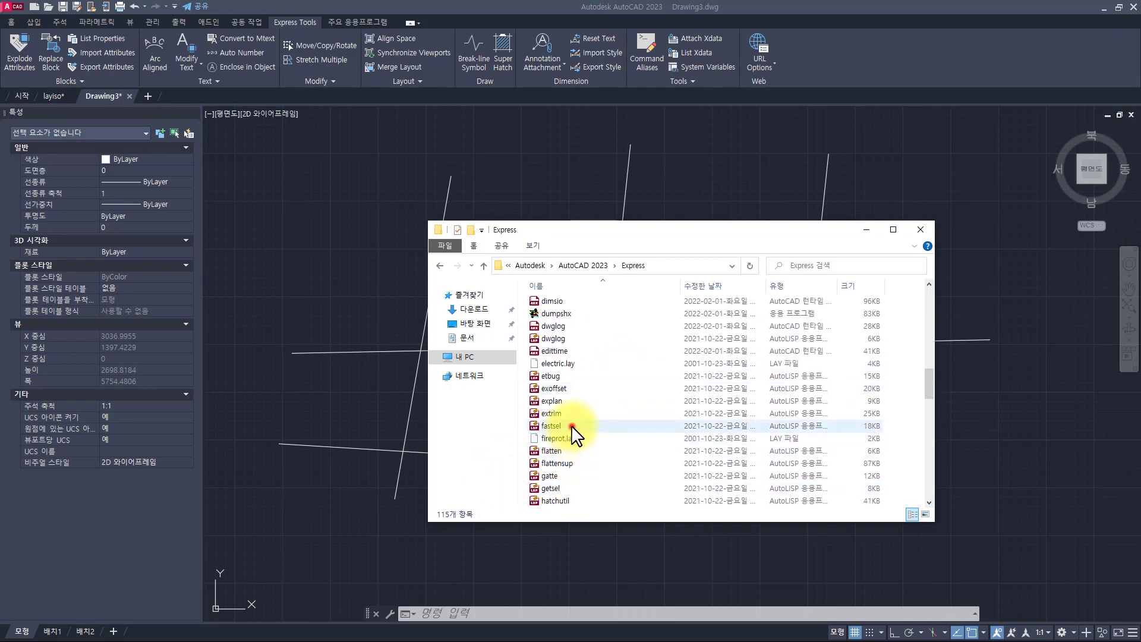
Launch Notepad and open the fastsel file in it.
key("super+r")
type("notepad")
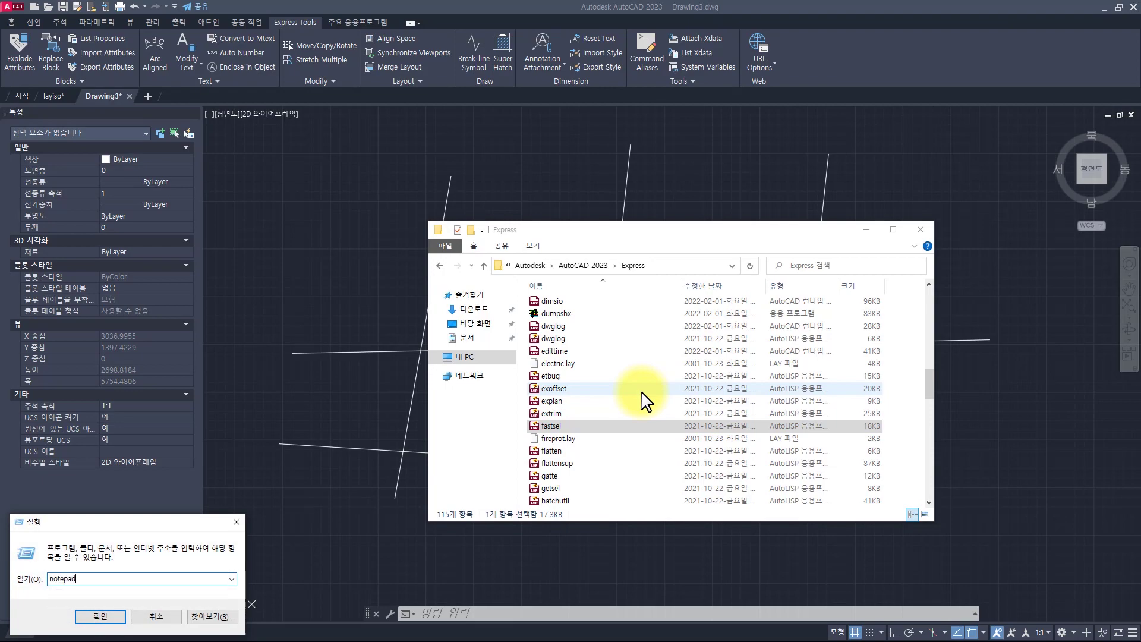
key("Return")
left_click_drag(561, 426, 368, 306)
Examine the AutoLISP source code of the fastsel file.
scroll(433, 267, "down", 20)
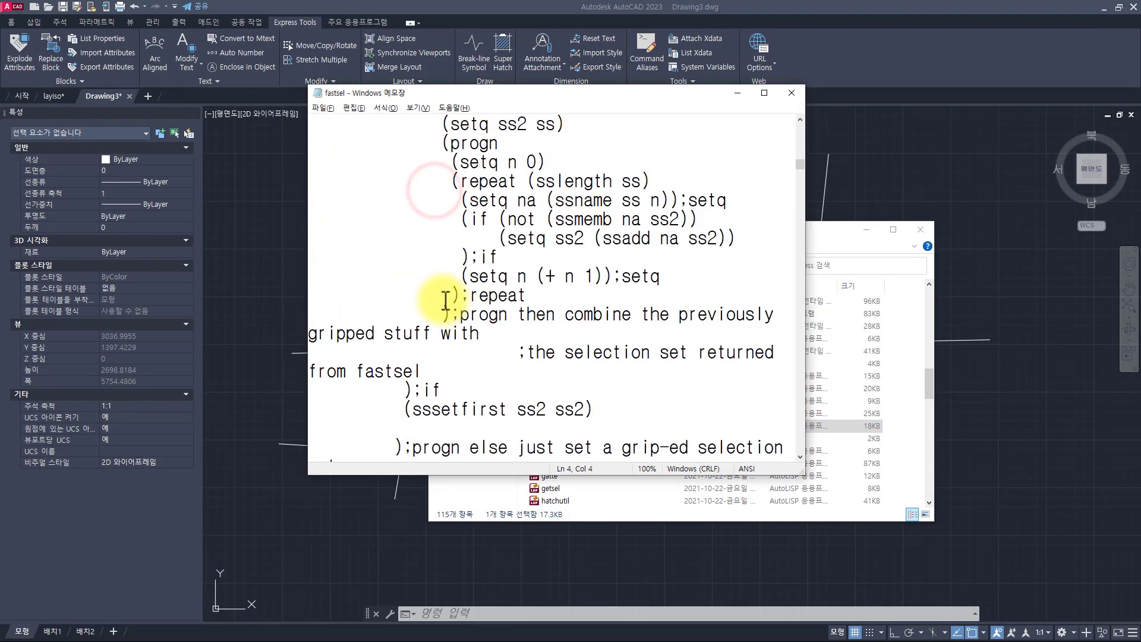
scroll(445, 303, "down", 20)
left_click_drag(535, 170, 553, 410)
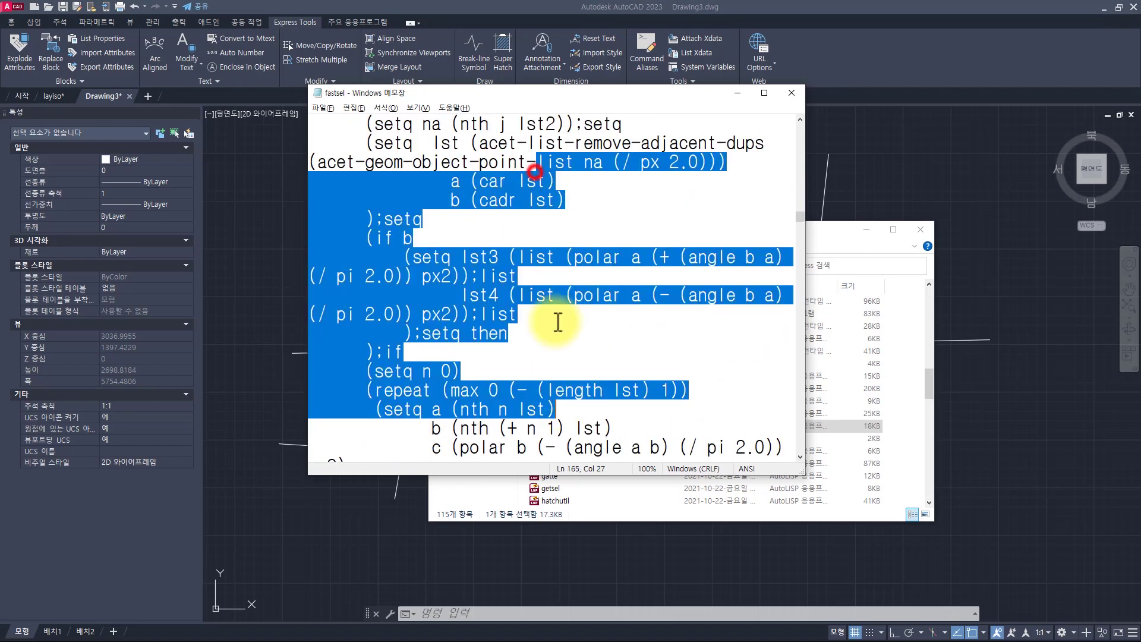
left_click(557, 261)
Close Notepad and the Express folder window, and return to the AutoCAD drawing with no active command.
left_click(790, 92)
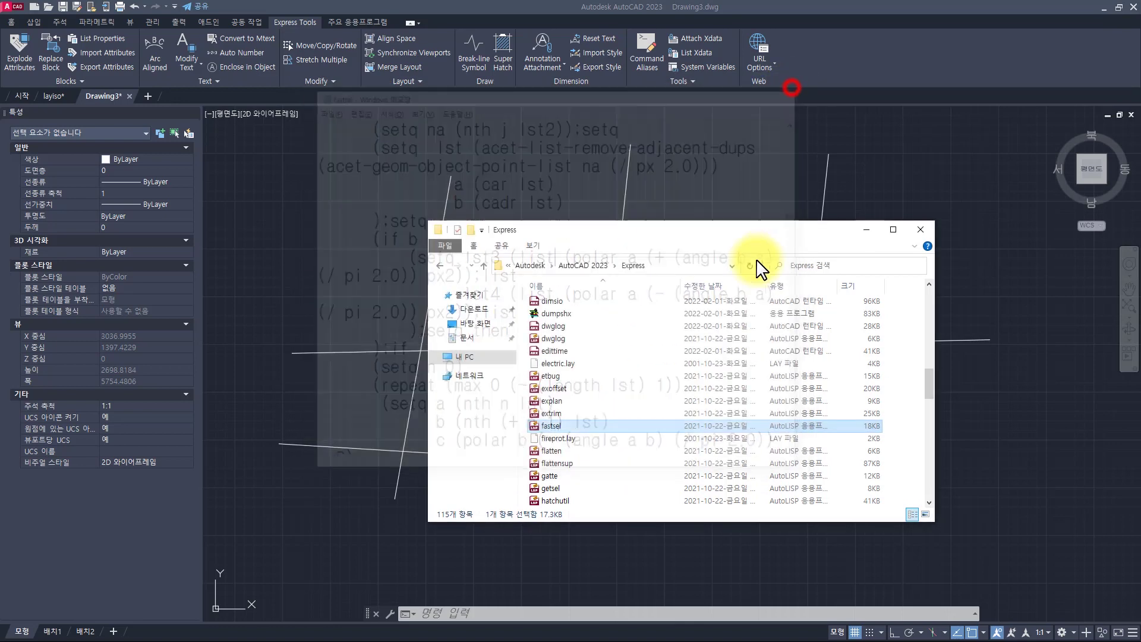
left_click(928, 231)
key("Escape")
key("Escape")
key("Escape")
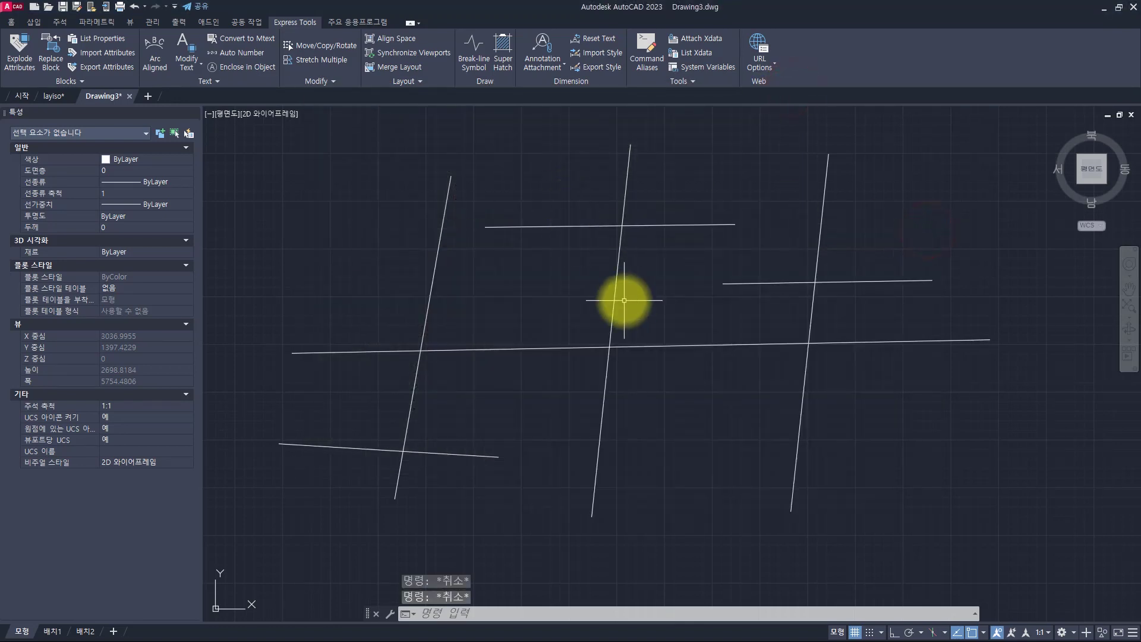